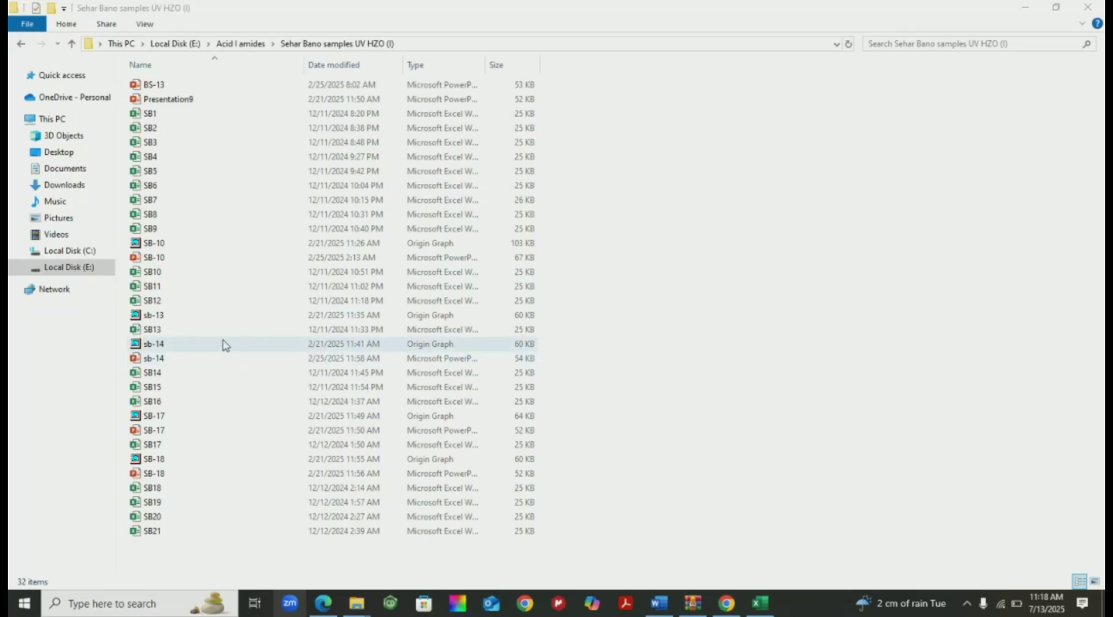
Step: Open the SB14 Excel workbook from the samples folder and launch OriginPro 8.5
click(182, 373)
double_click(182, 372)
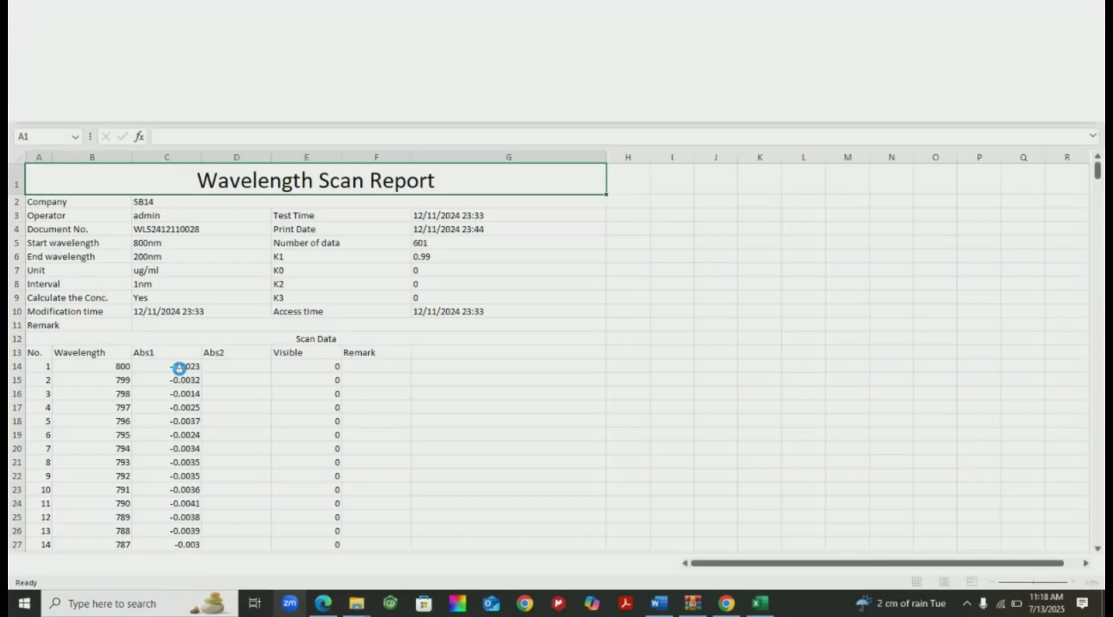
click(164, 603)
text(orig)
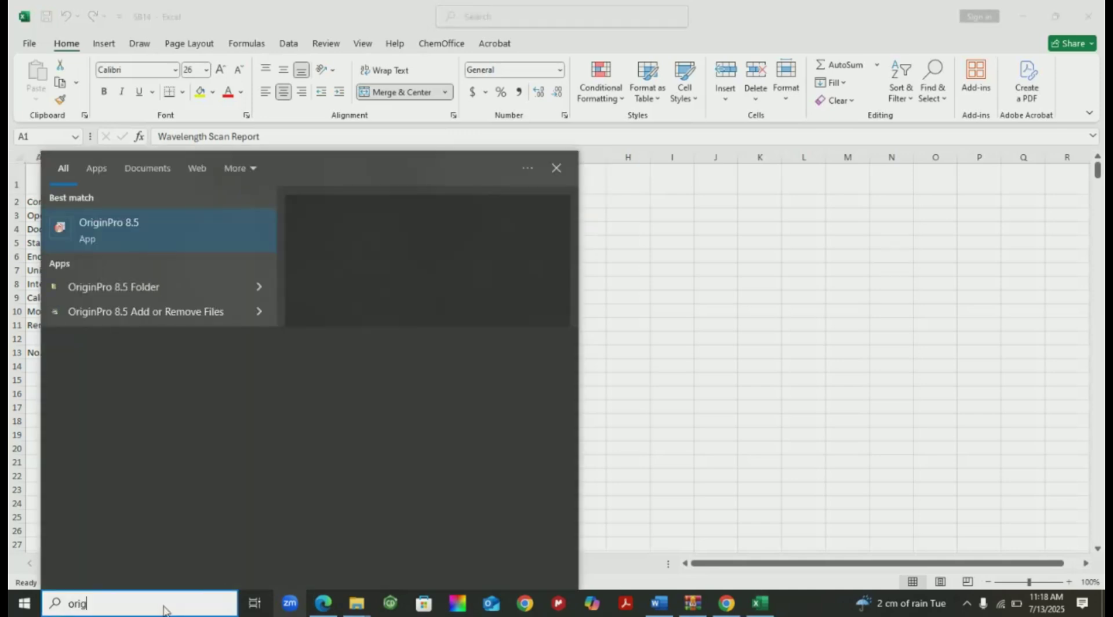
click(127, 229)
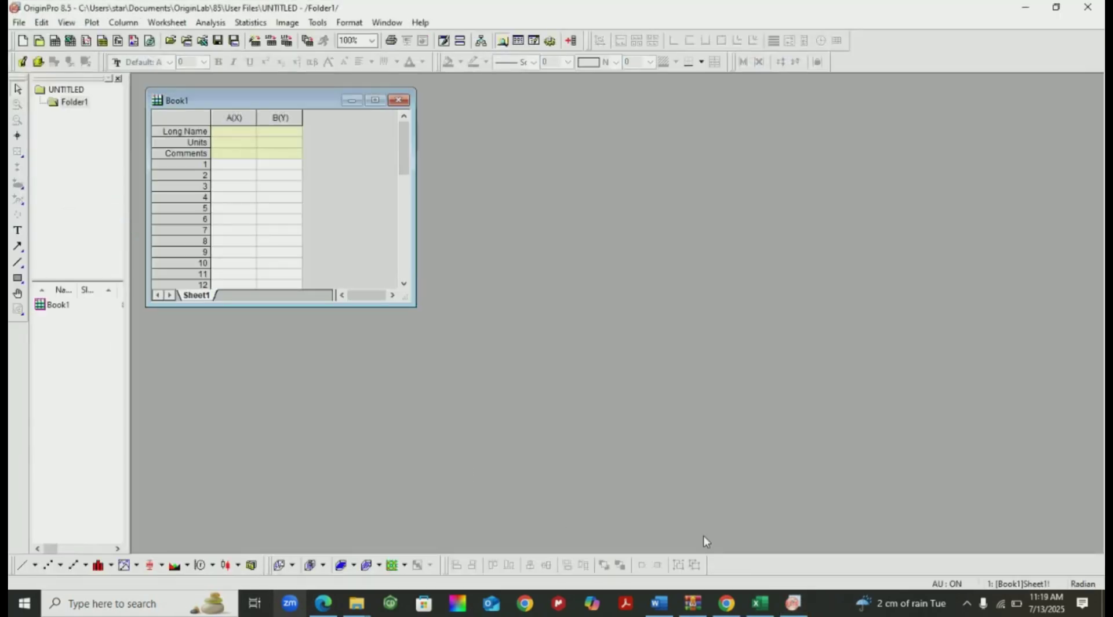
Step: Copy the whole Wavelength column from the SB14 workbook in Excel into column A(X) of Book1 in OriginPro
click(760, 603)
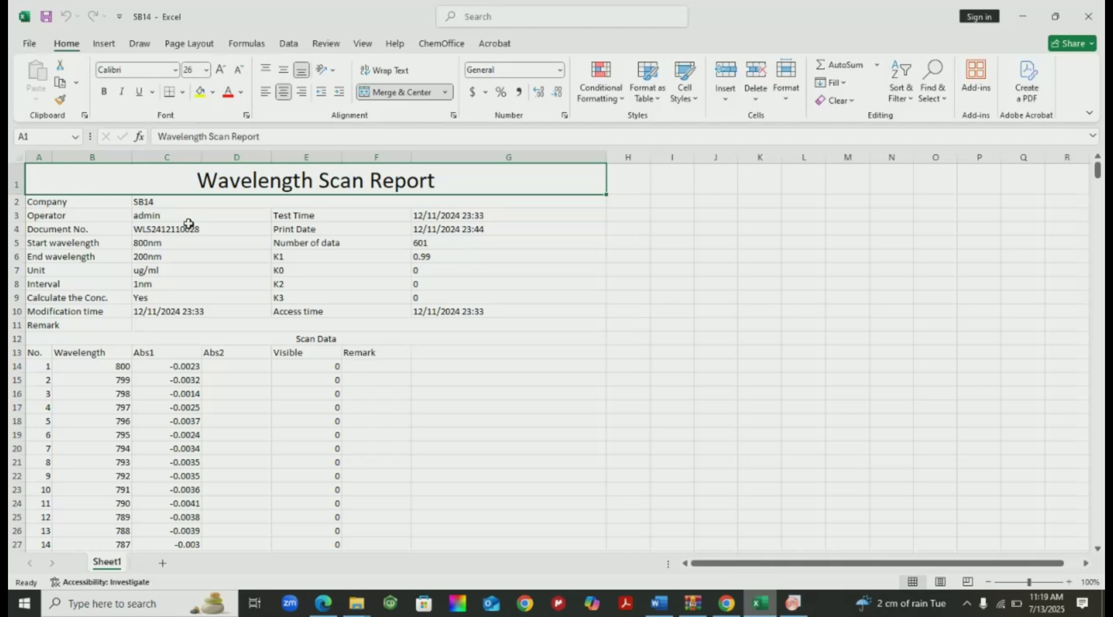
click(104, 153)
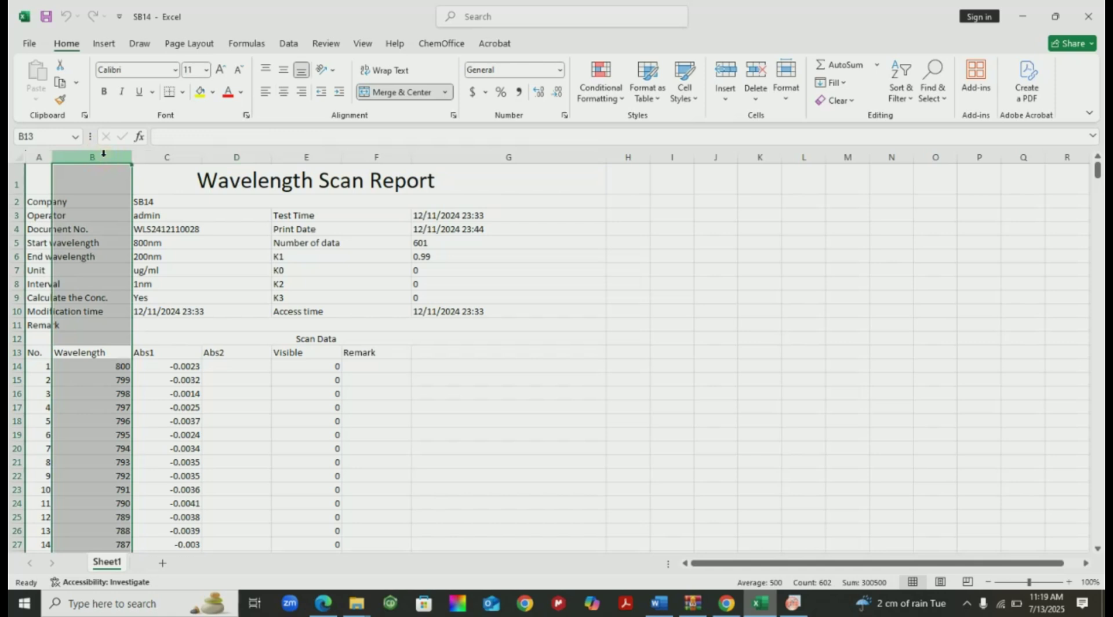
click(206, 355)
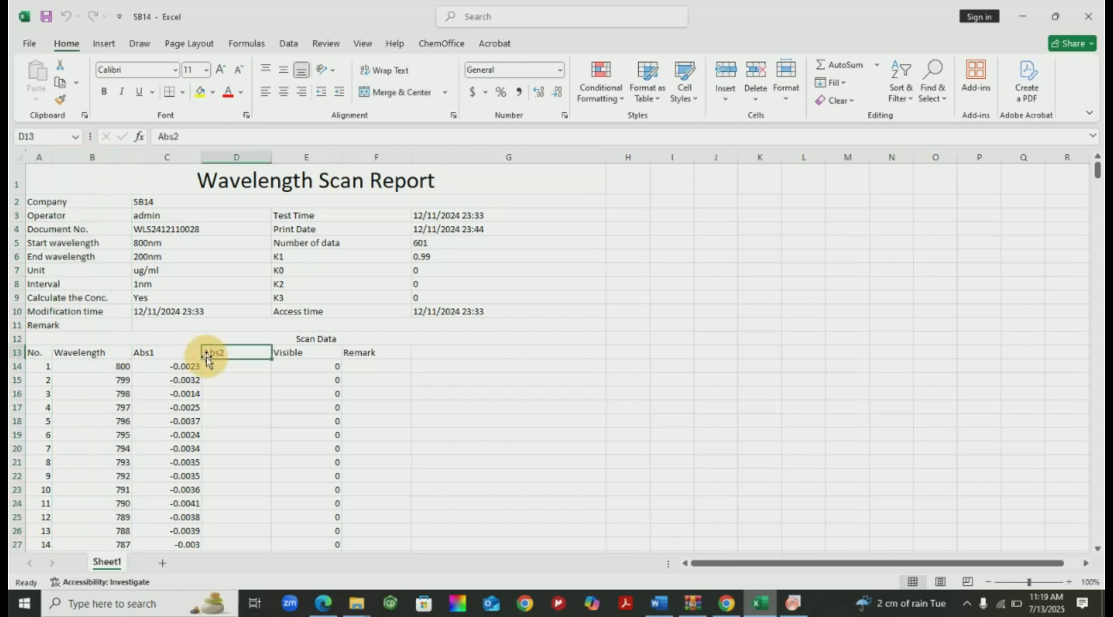
click(110, 349)
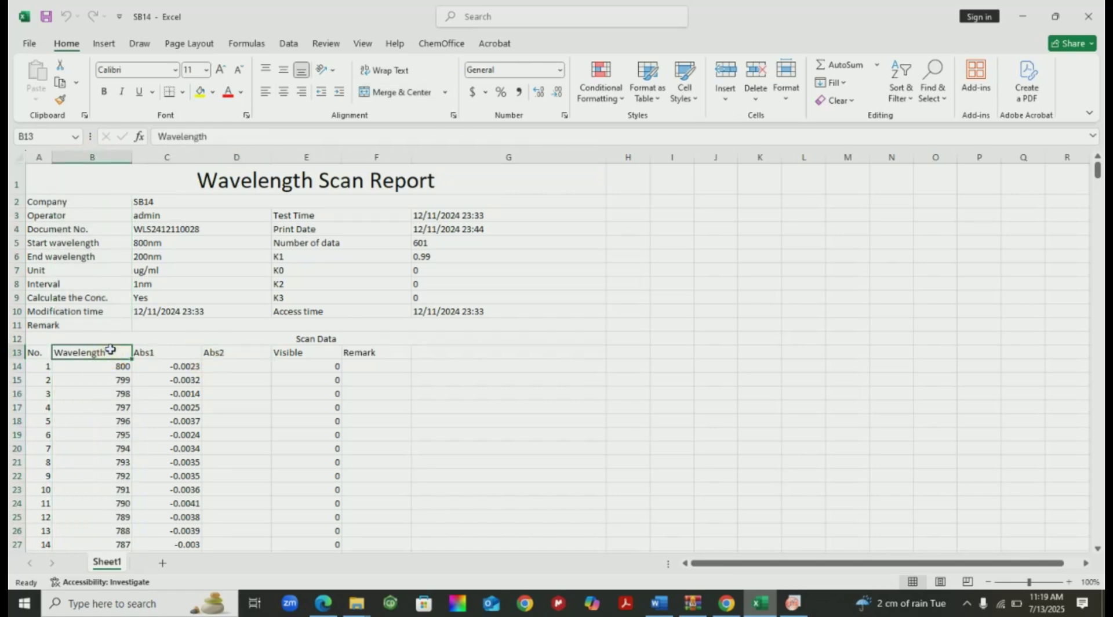
click(103, 156)
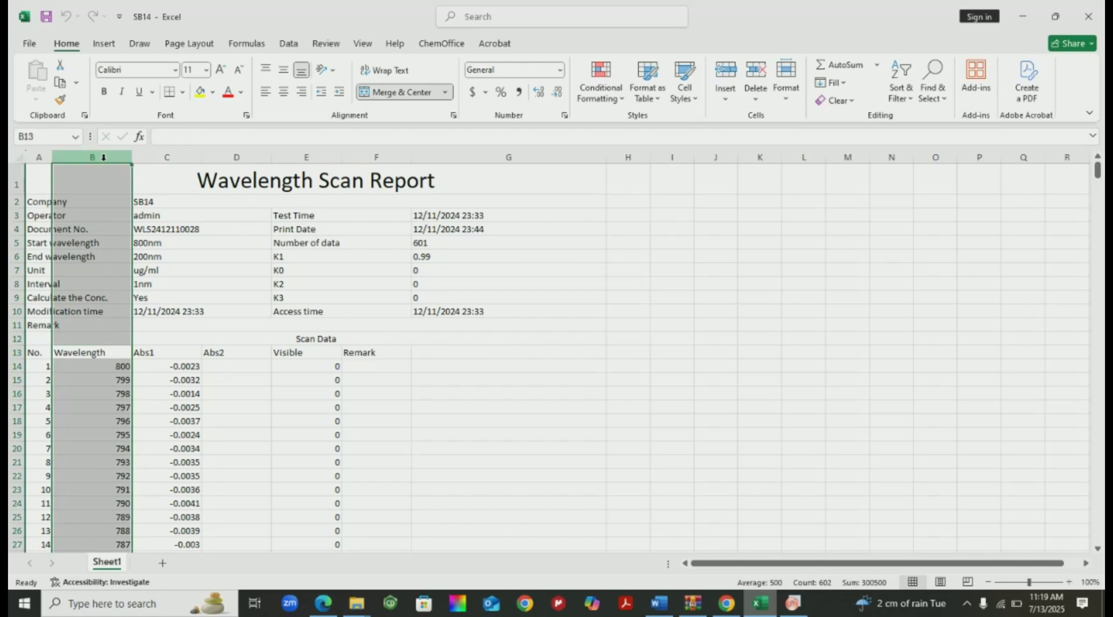
key(ctrl+c)
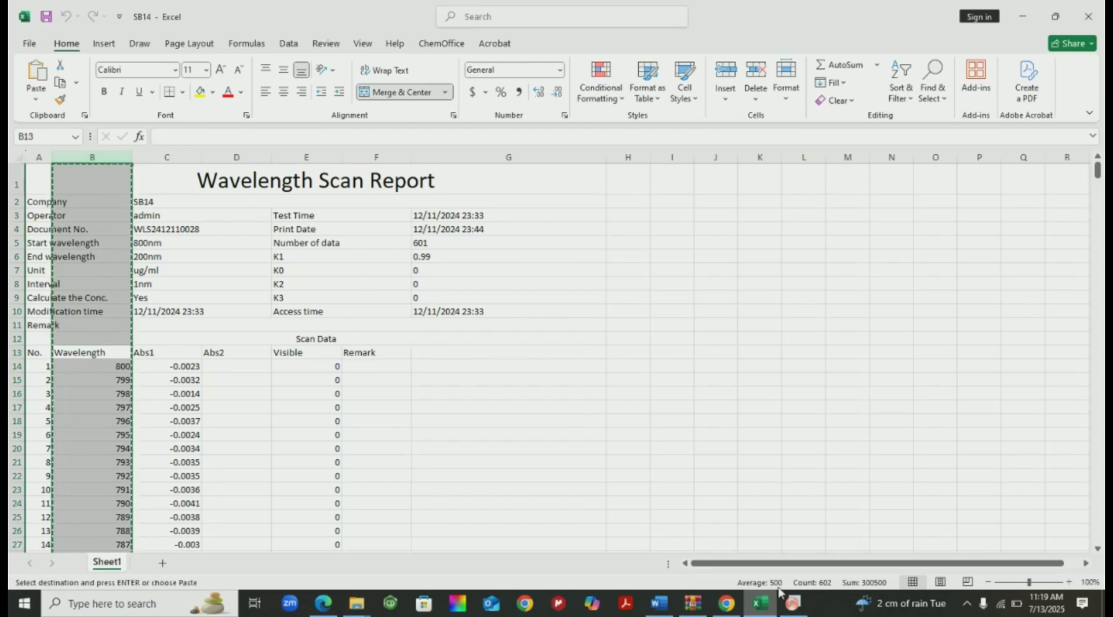
click(793, 603)
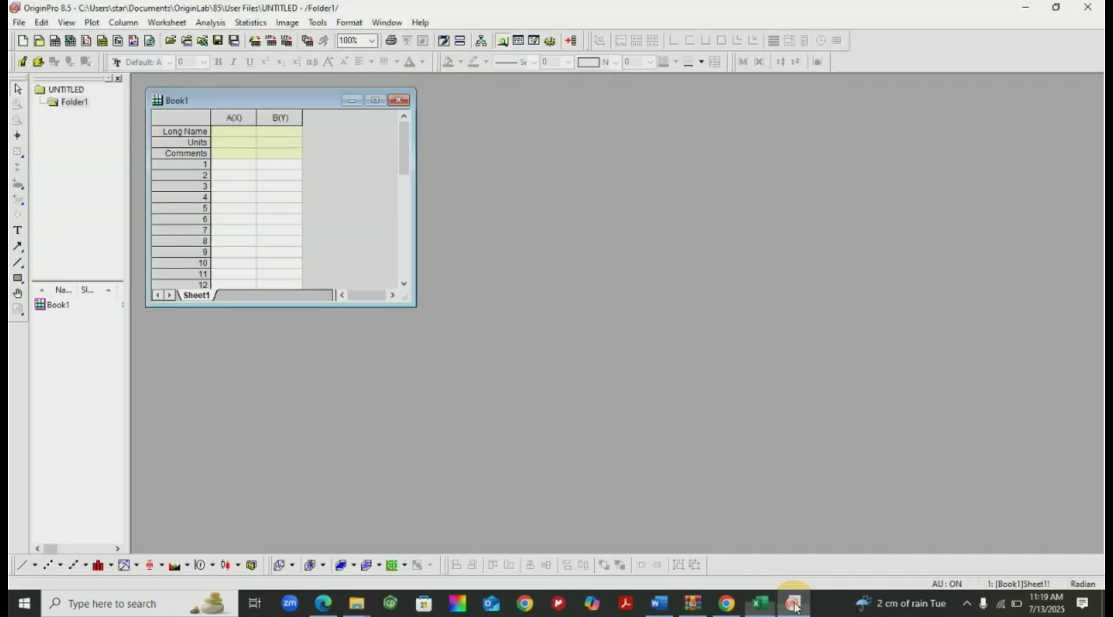
click(239, 117)
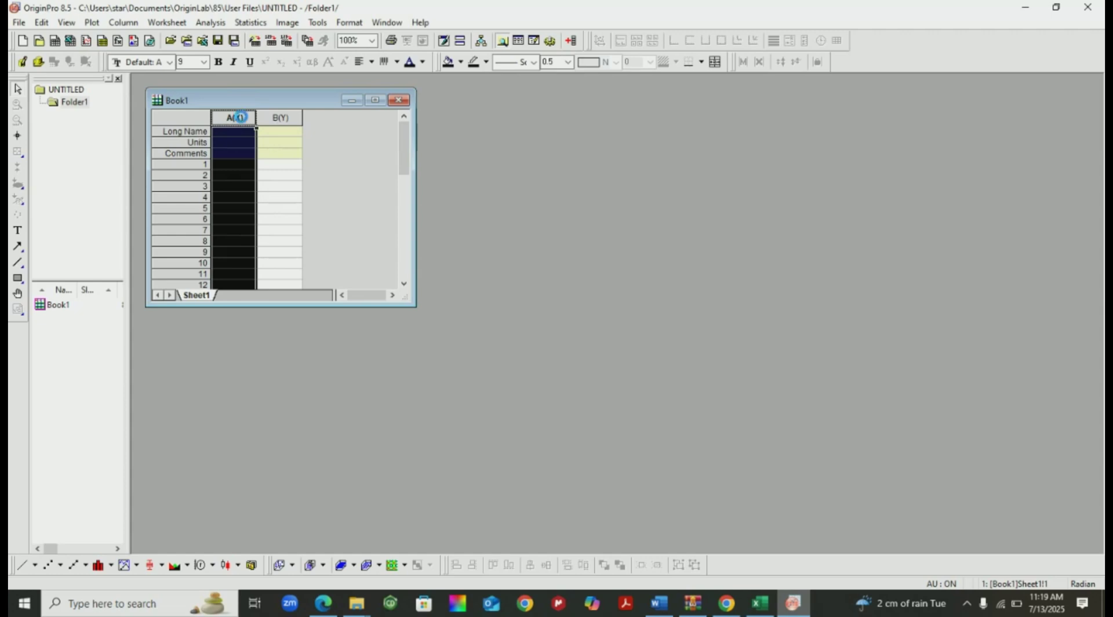
key(ctrl+v)
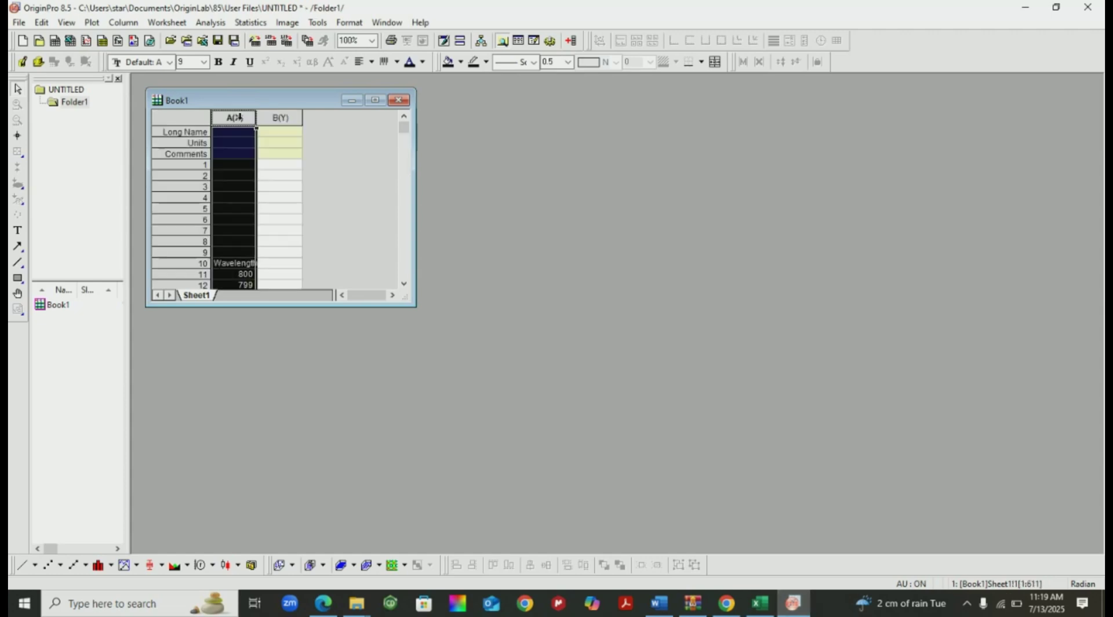
Step: Copy the whole Abs1 column from the SB14 workbook in Excel into column B(Y) of Book1 in OriginPro
click(281, 118)
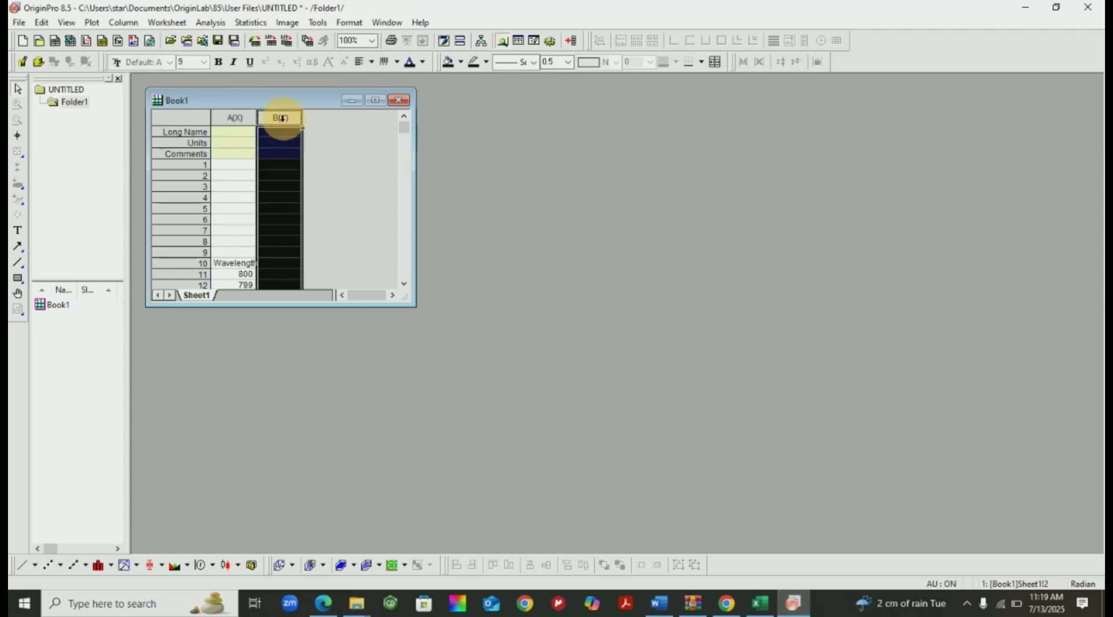
click(759, 603)
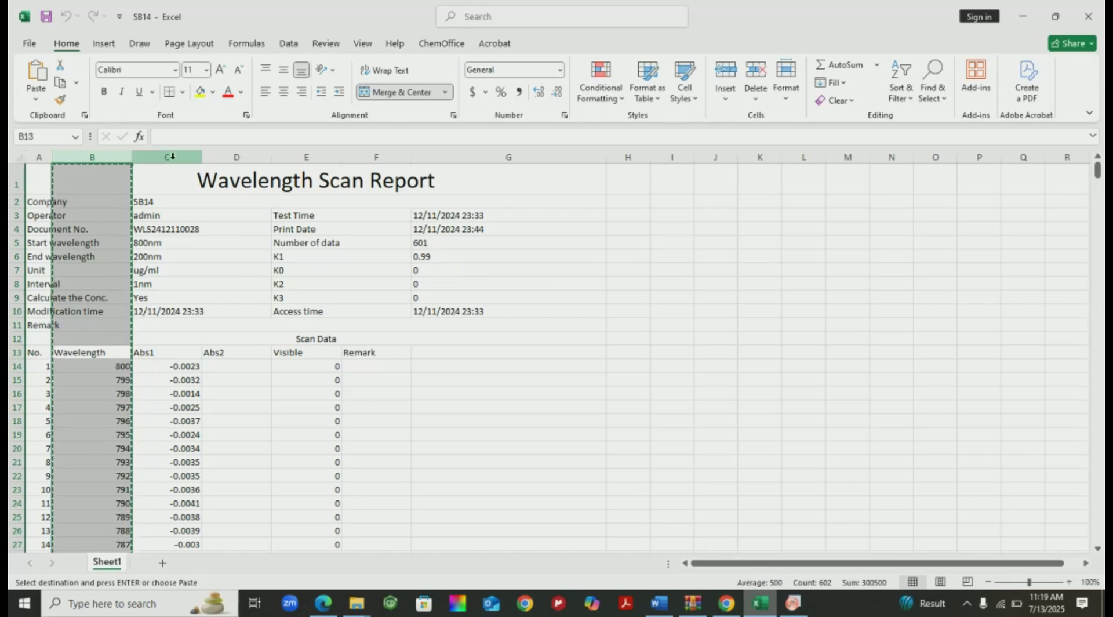
click(139, 157)
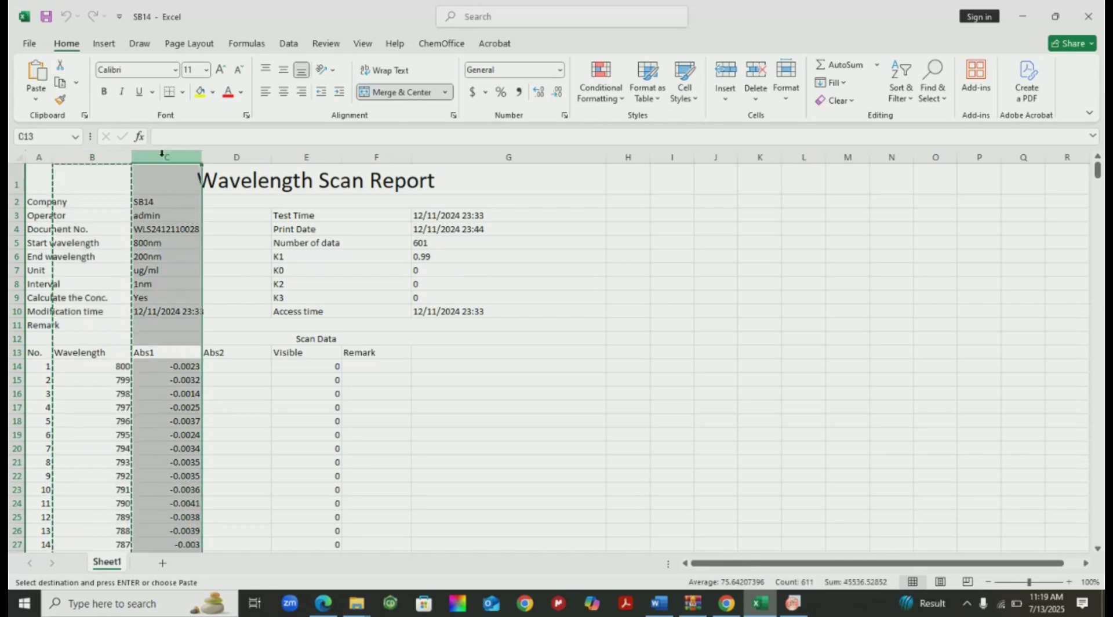
key(ctrl+c)
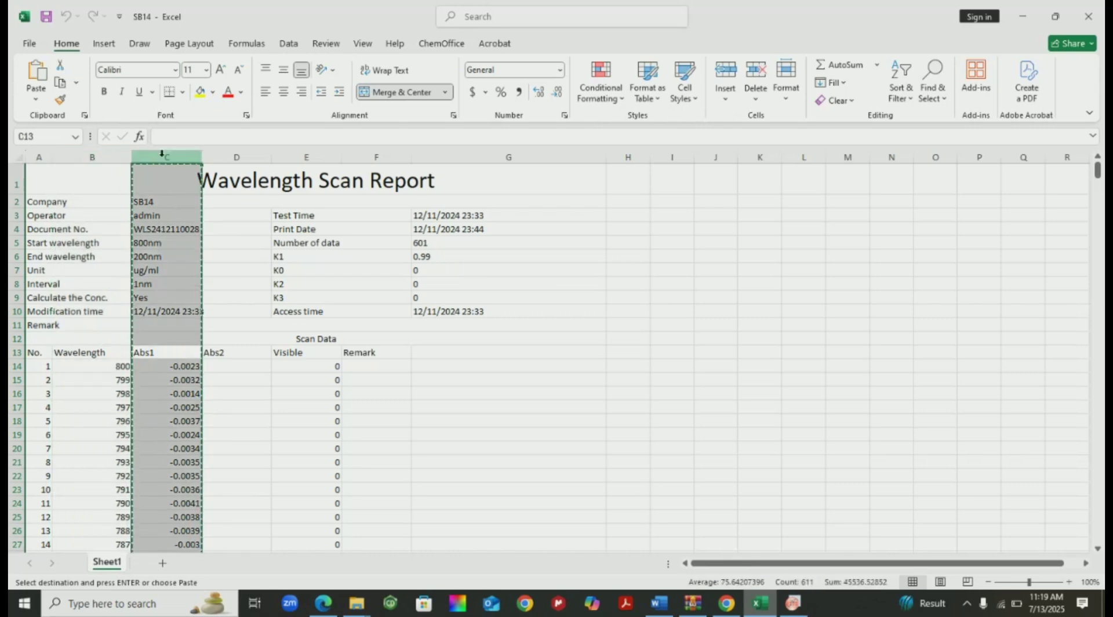
click(793, 603)
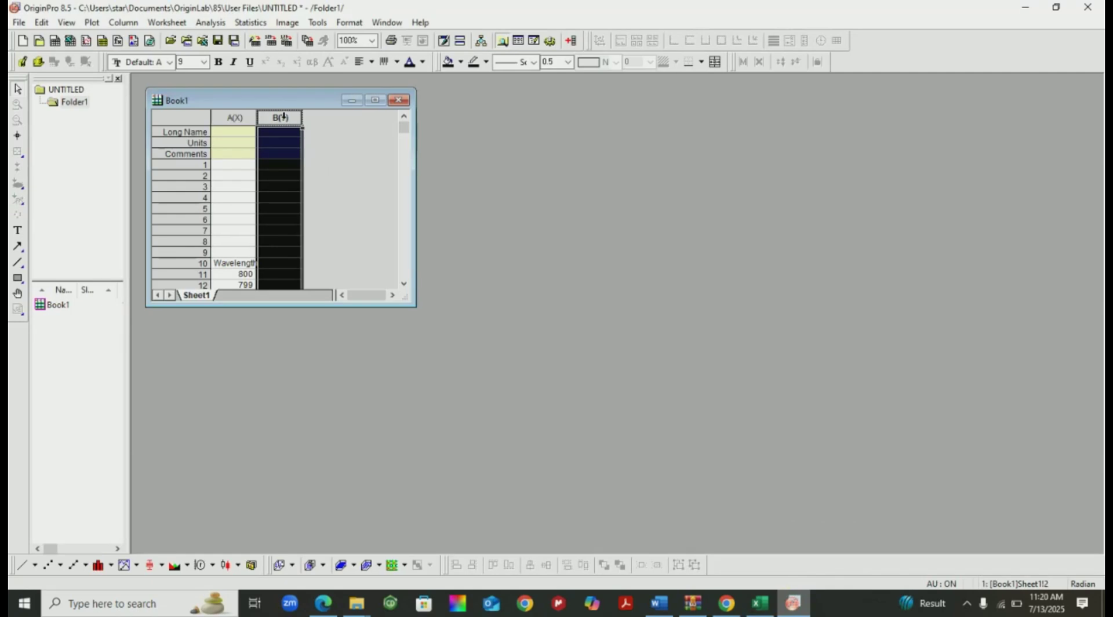
key(ctrl+v)
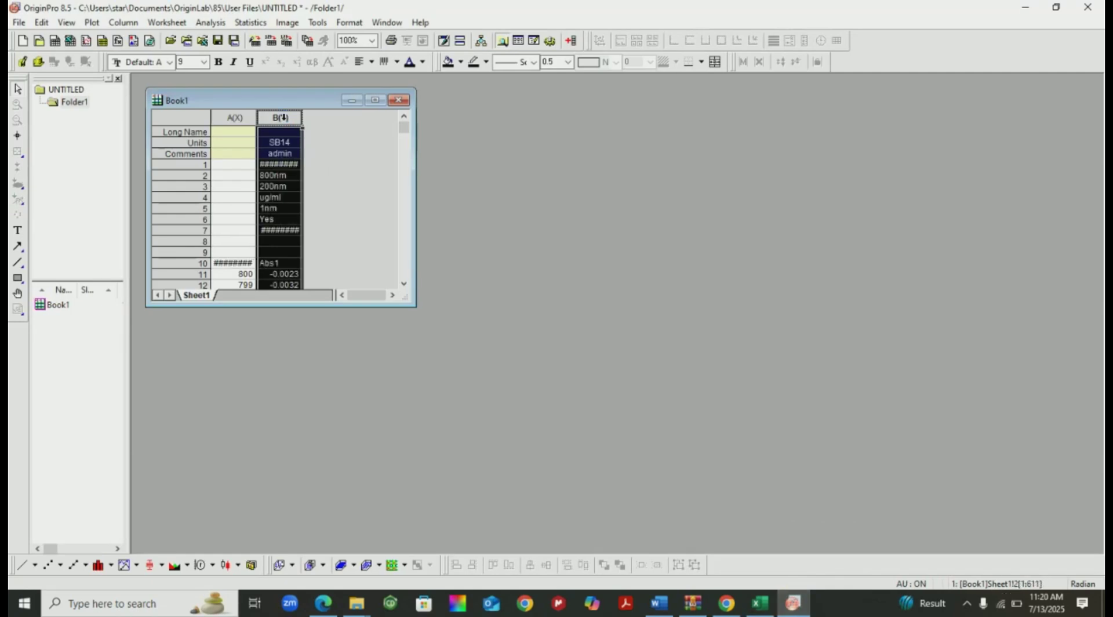
Step: Plot columns A(X) and B(Y) together as a line graph and maximize the graph window
click(226, 118)
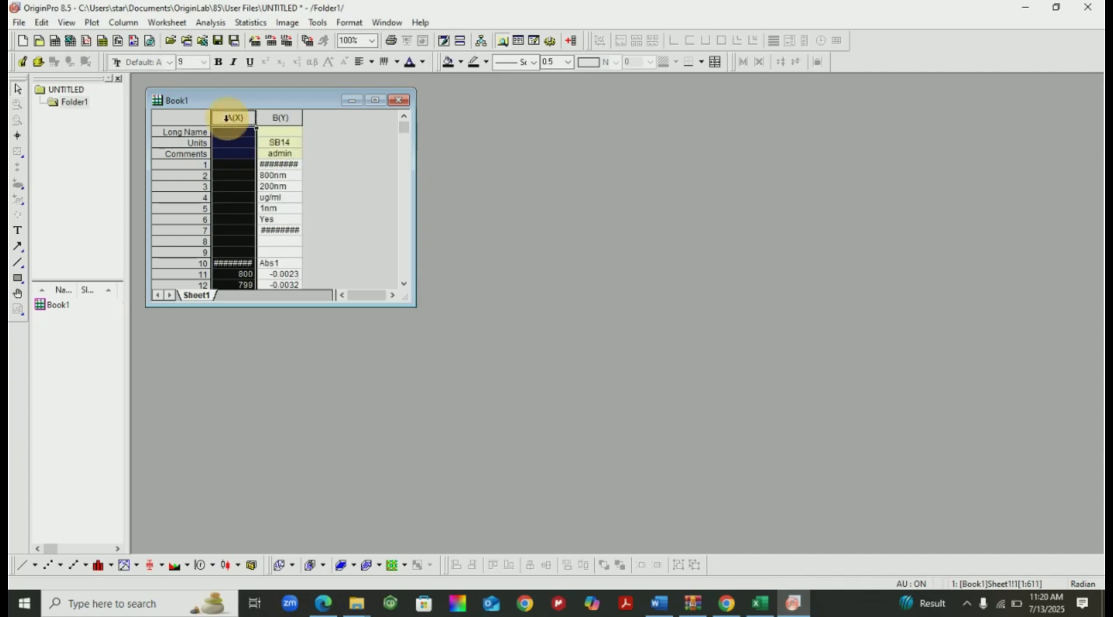
drag(248, 117, 278, 127)
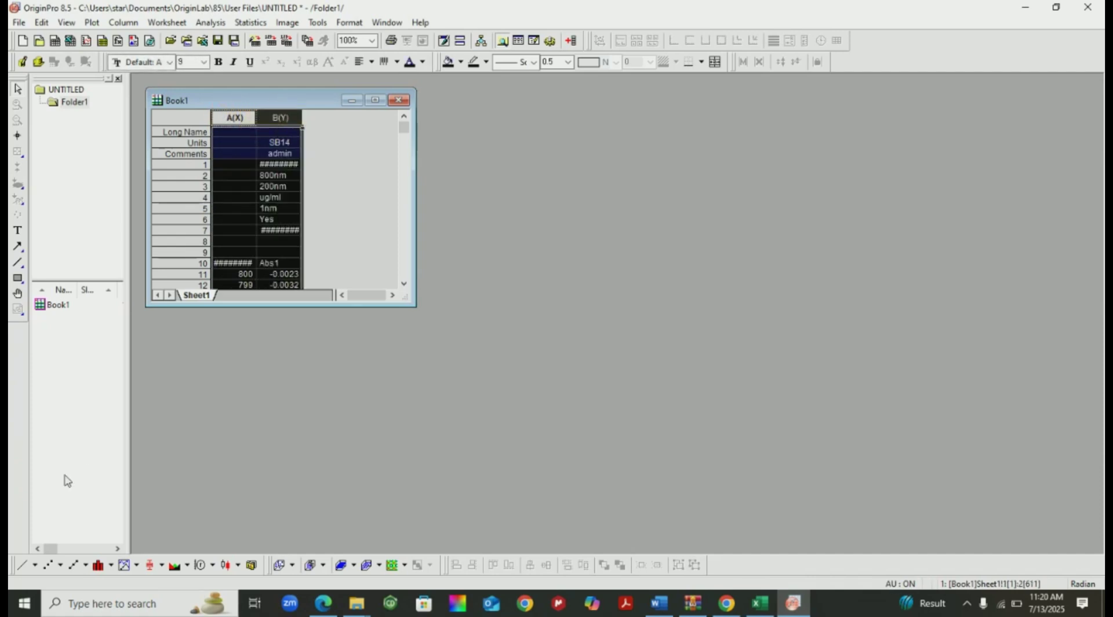
click(36, 566)
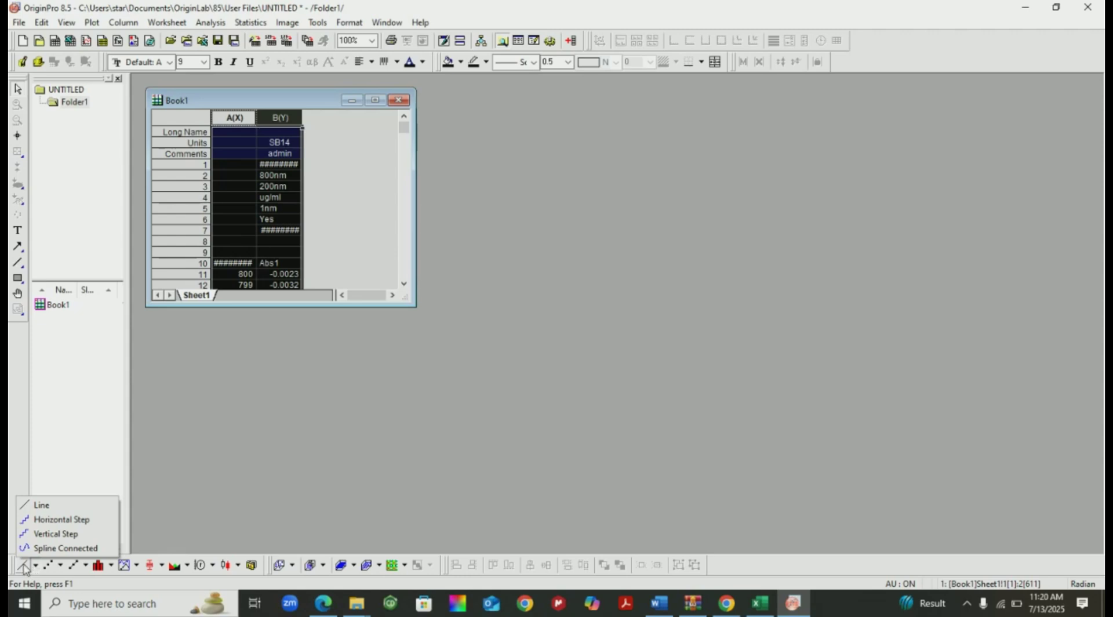
click(24, 565)
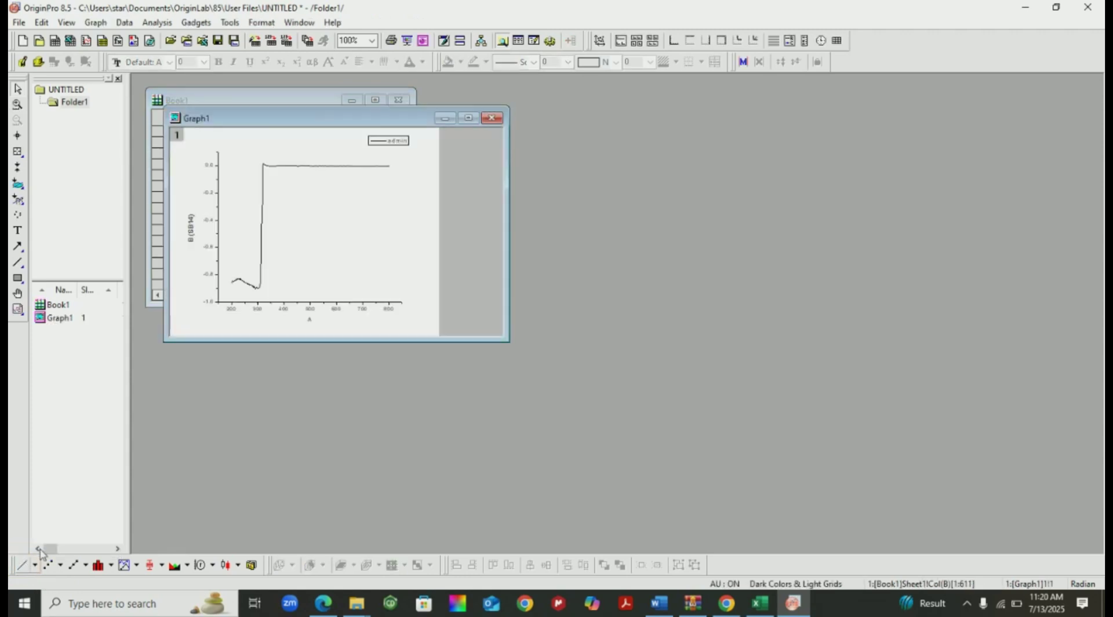
click(469, 118)
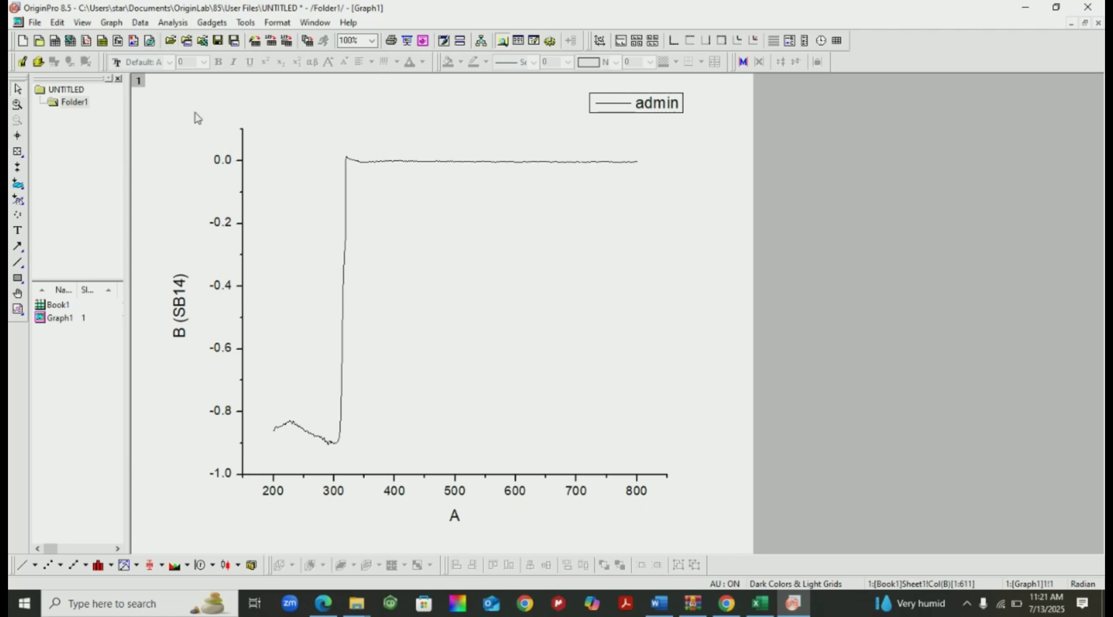
Step: Smooth the plotted curve with the Savitzky-Golay method using 25 points of window
click(173, 23)
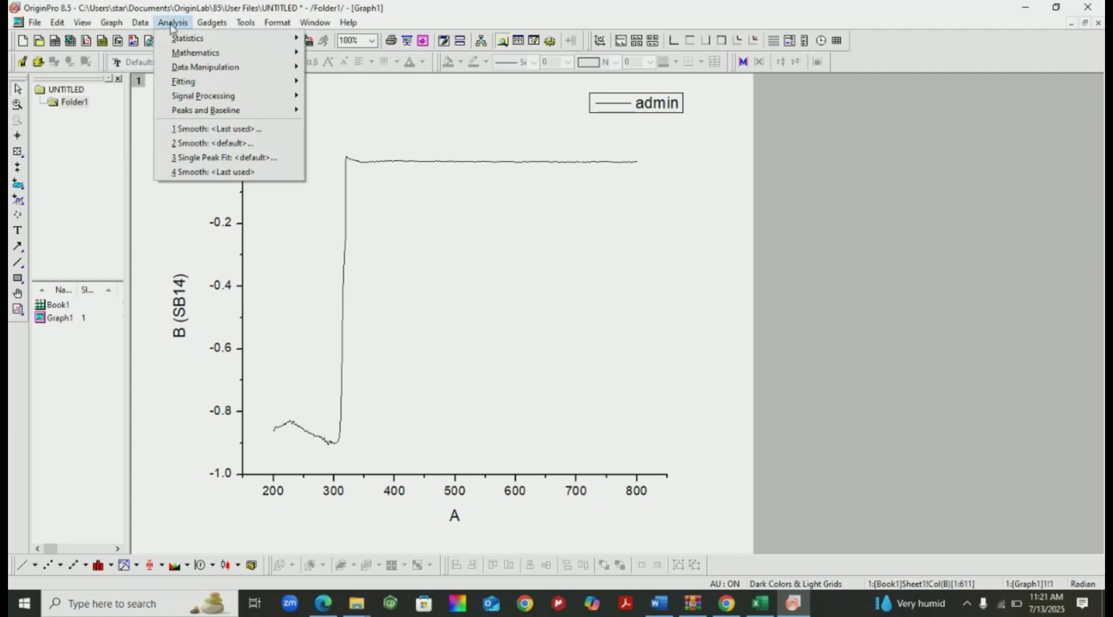
mouse_move(198, 98)
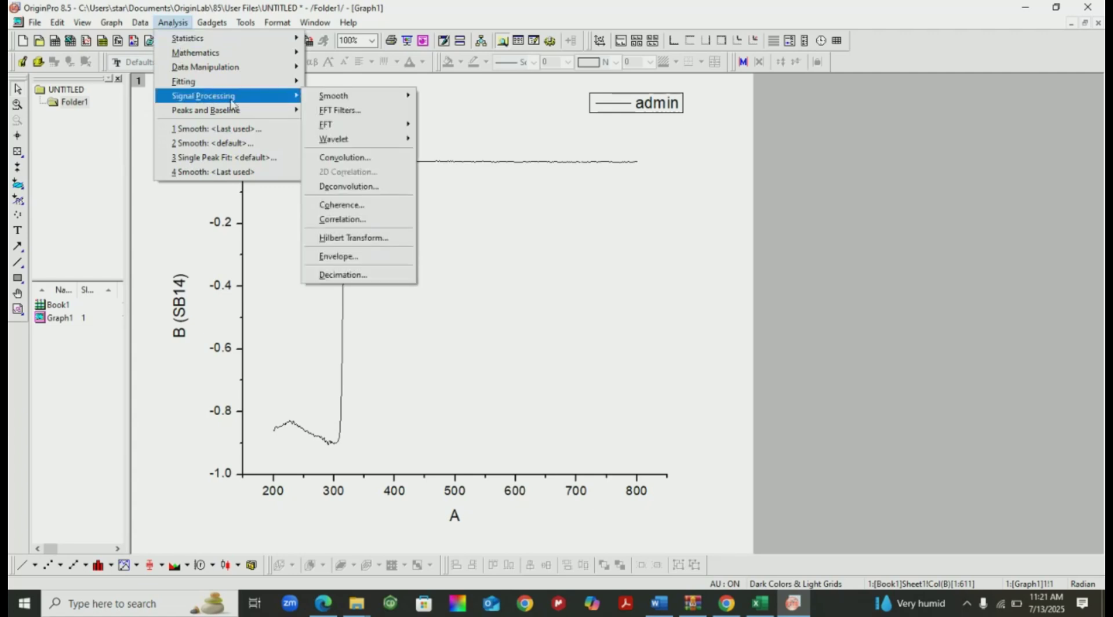
mouse_move(336, 98)
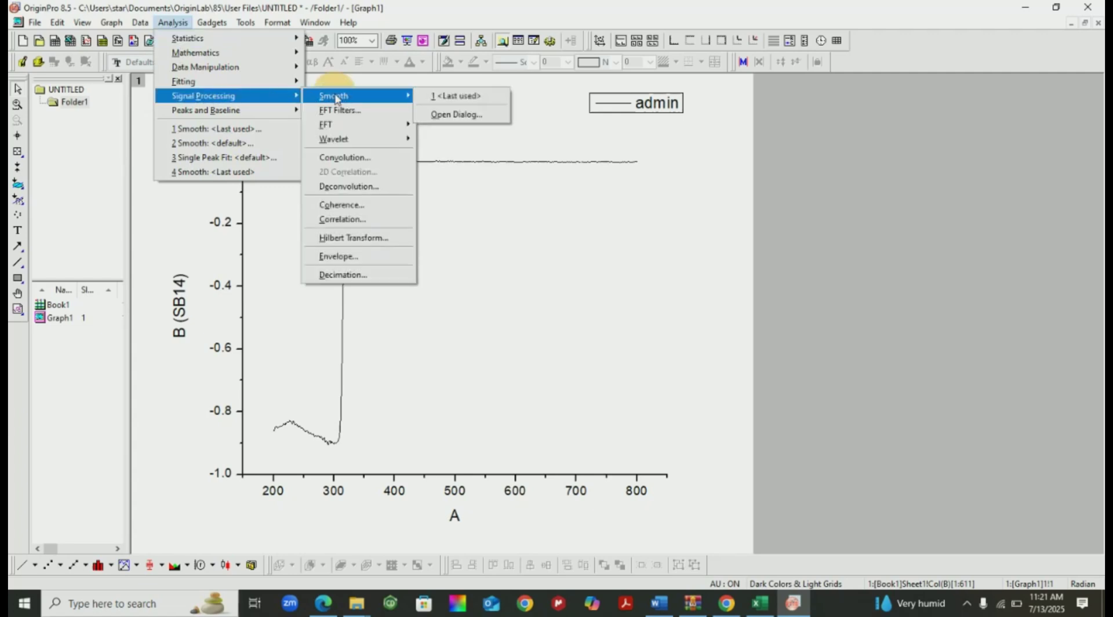
click(451, 116)
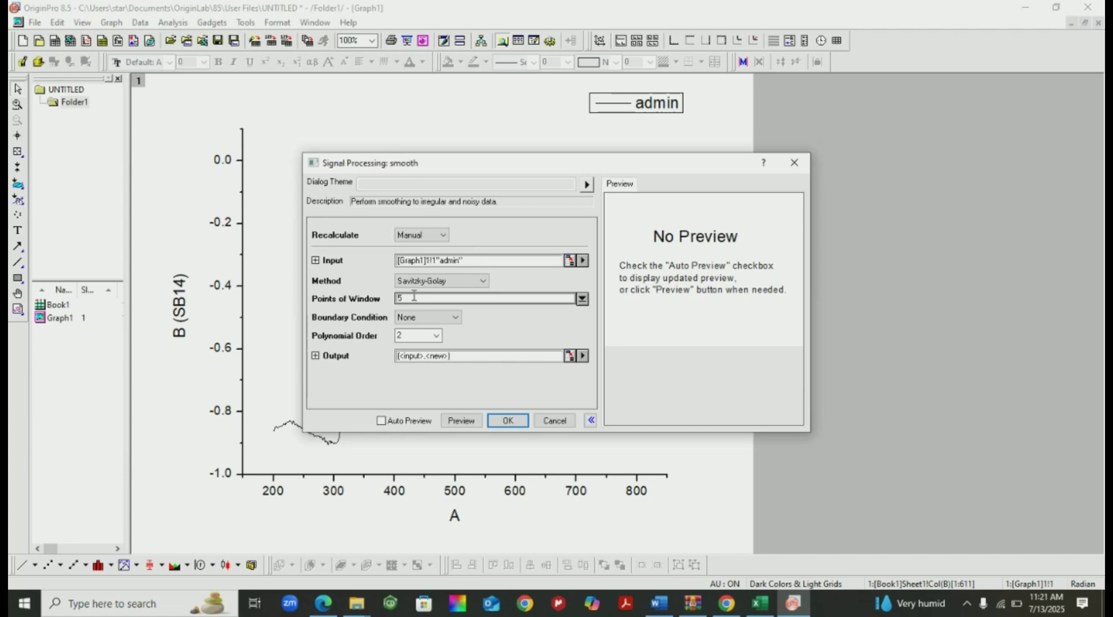
double_click(405, 299)
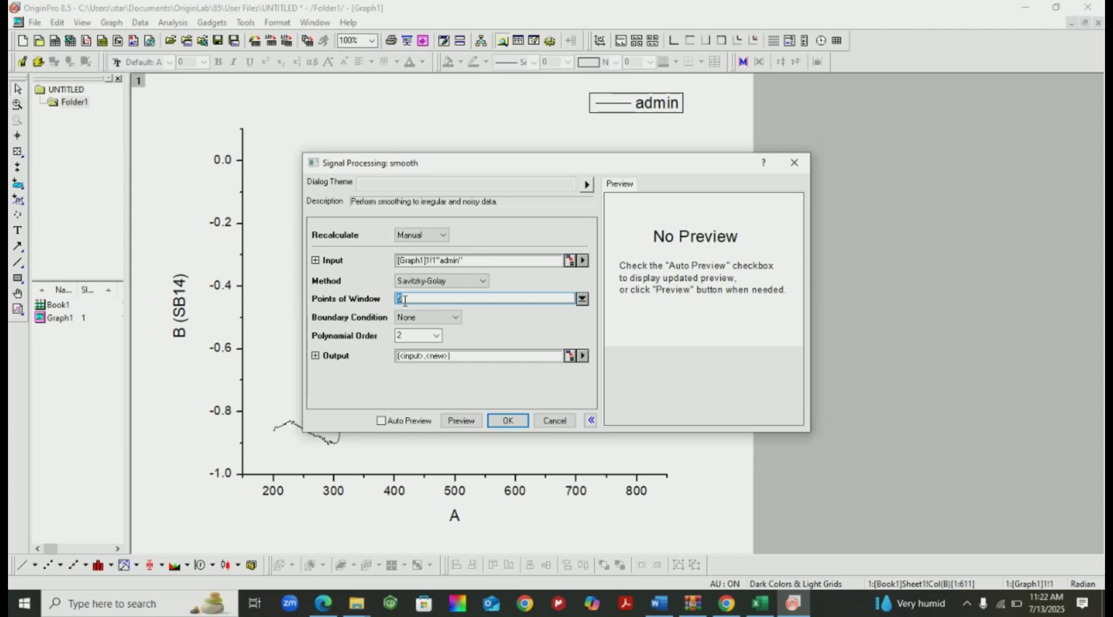
text(2)
click(507, 419)
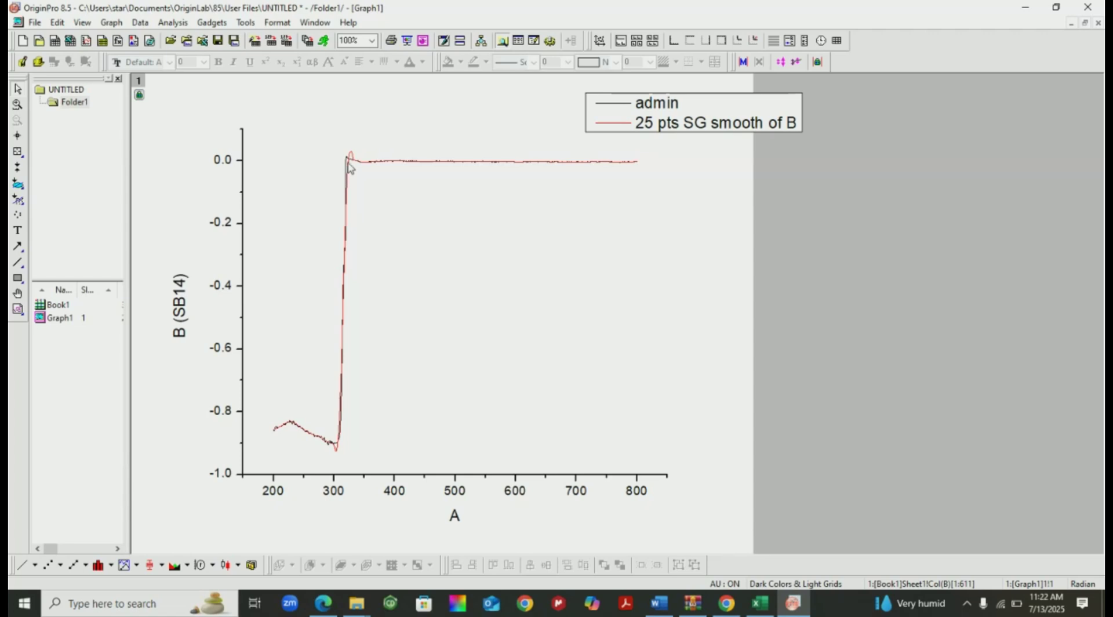
Step: Hide the original B(Y) curve in the plot details, leaving only the smoothed curve displayed
double_click(348, 165)
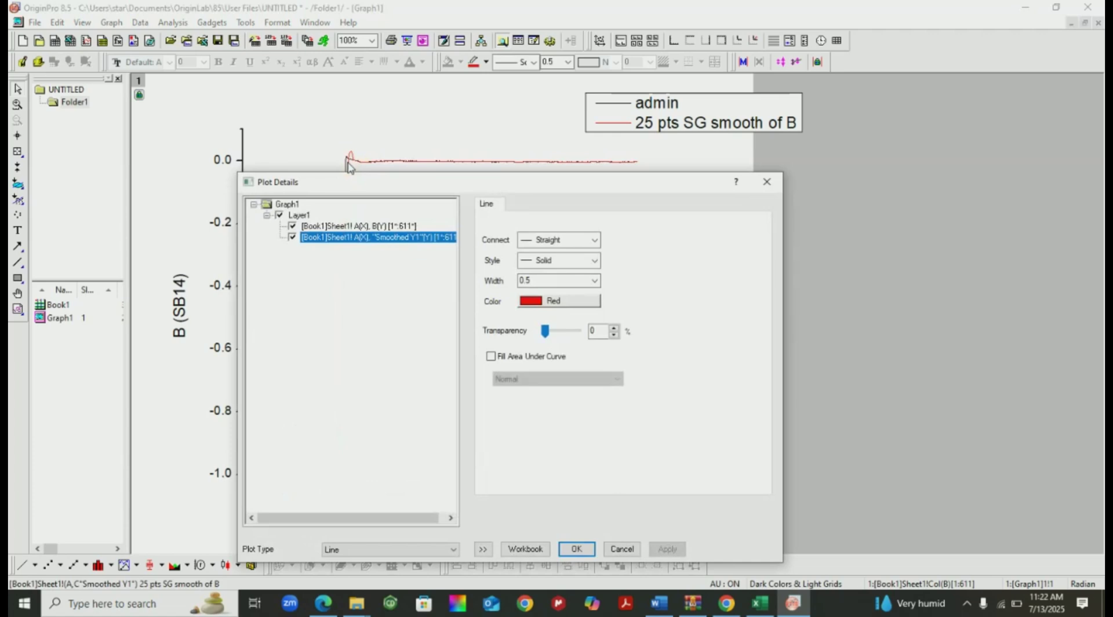
click(576, 549)
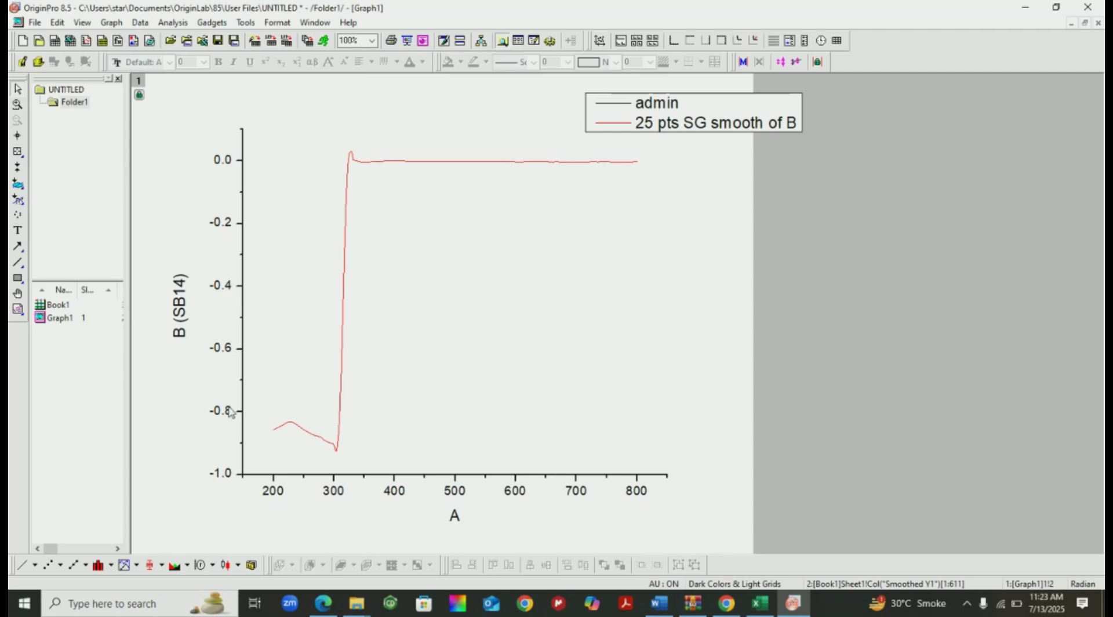
Step: Set the vertical axis scale of the graph to start from 0
double_click(229, 352)
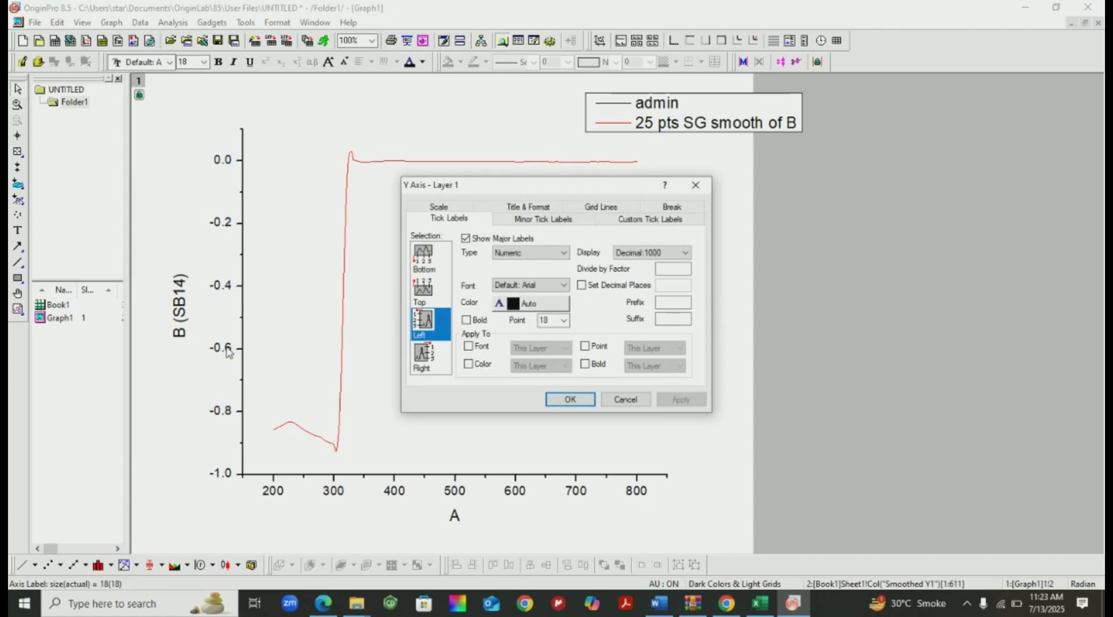
click(441, 208)
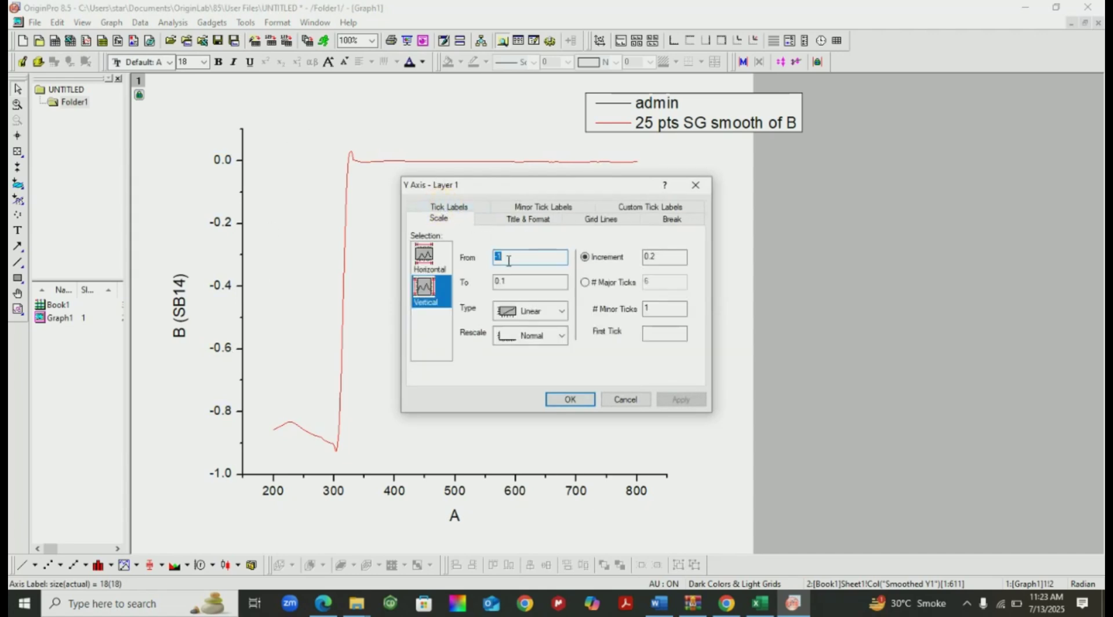
text(0)
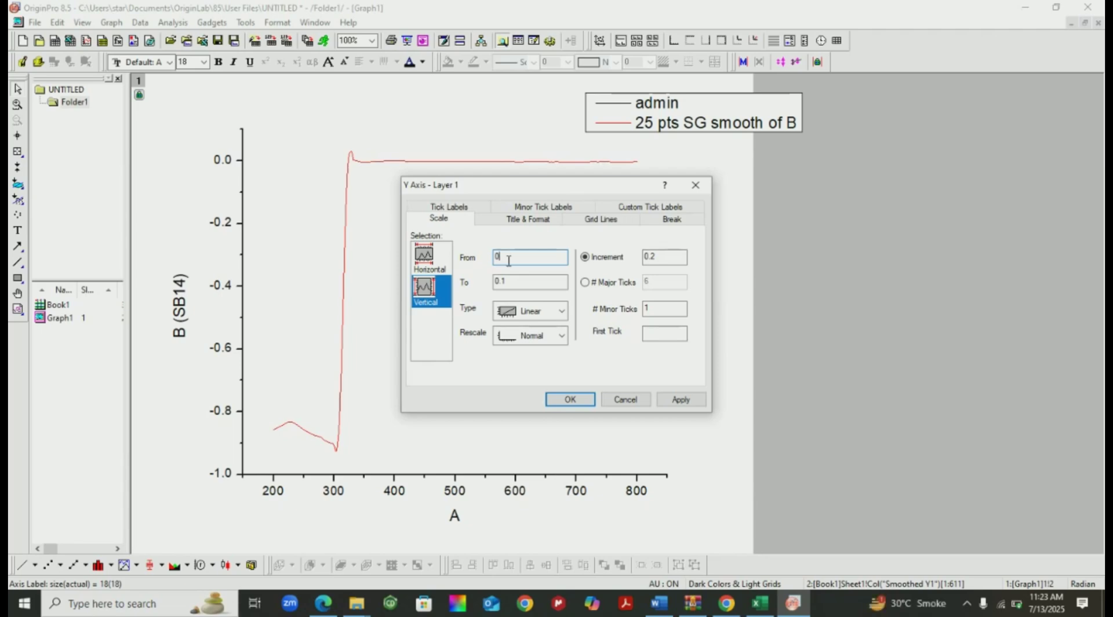
click(507, 282)
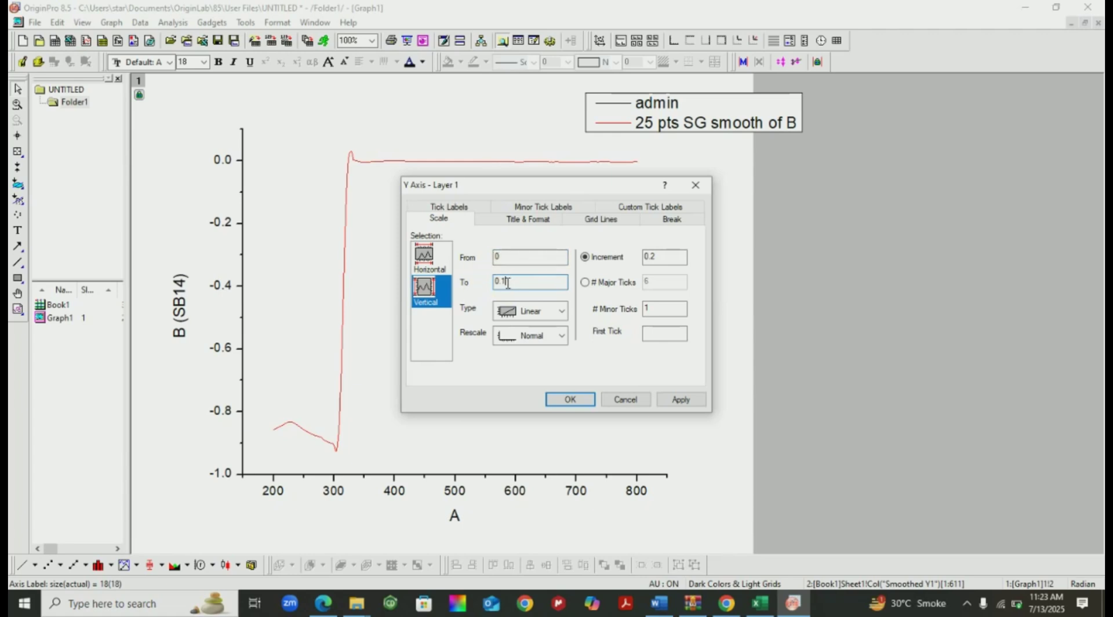
click(577, 405)
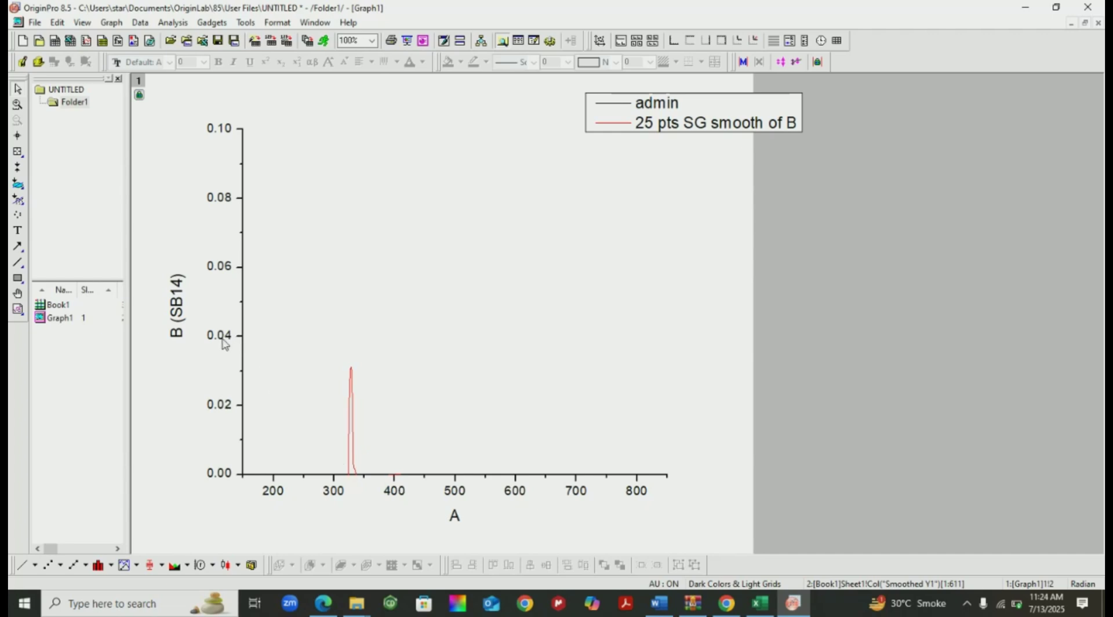
Step: Replace the Y axis title with "Absorbance"
double_click(179, 296)
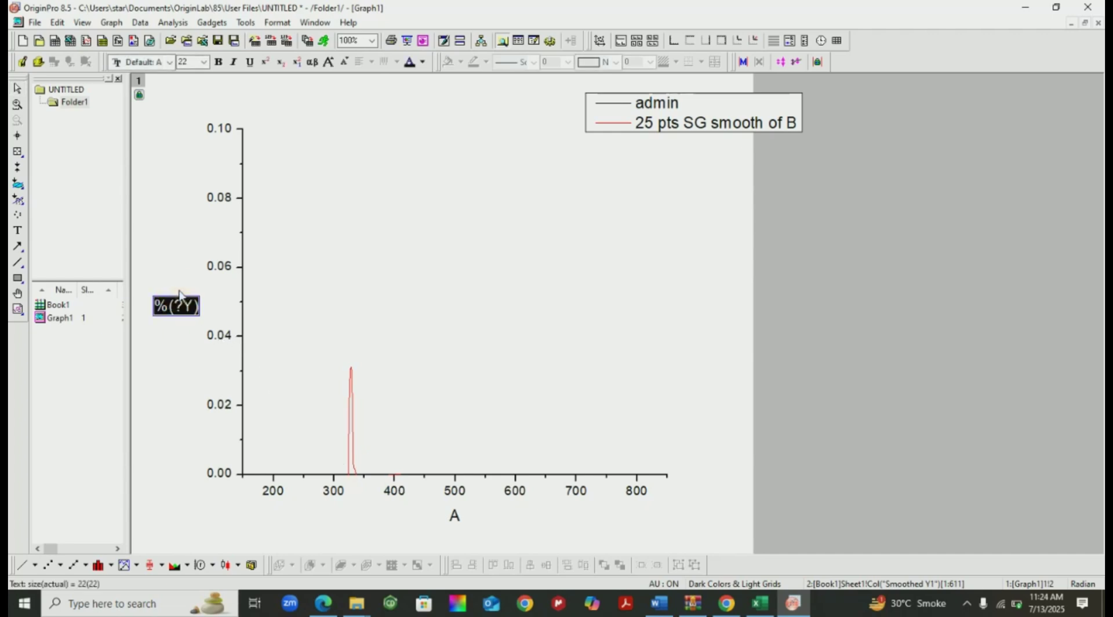
click(198, 316)
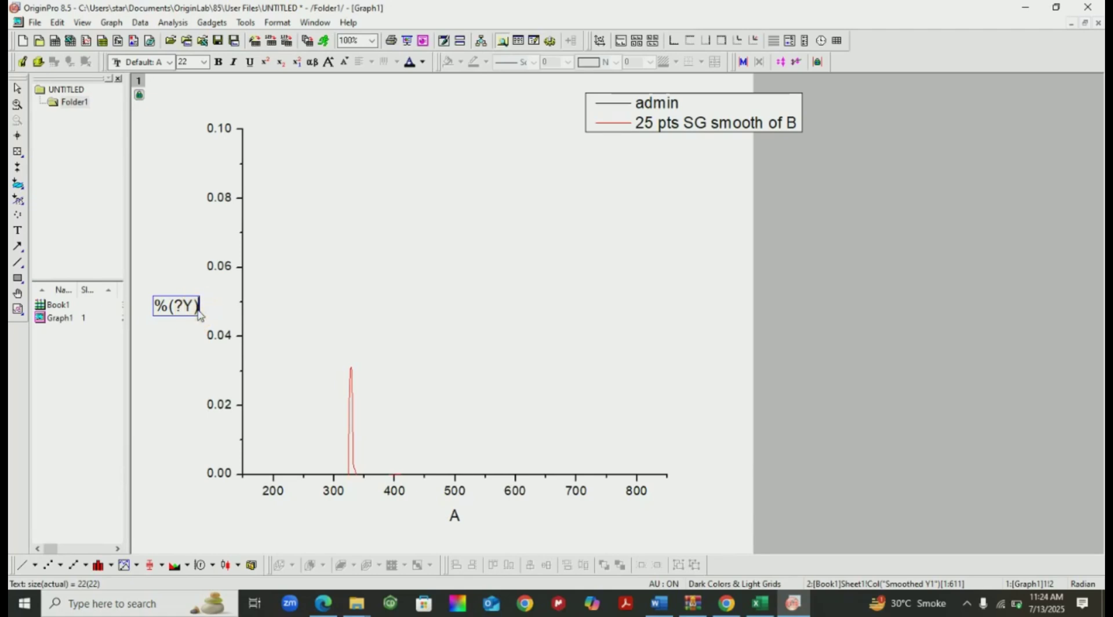
key(BackSpace)
key(BackSpace)
key(BackSpace)
key(BackSpace)
key(BackSpace)
text(Absoe)
key(BackSpace)
text(rbance)
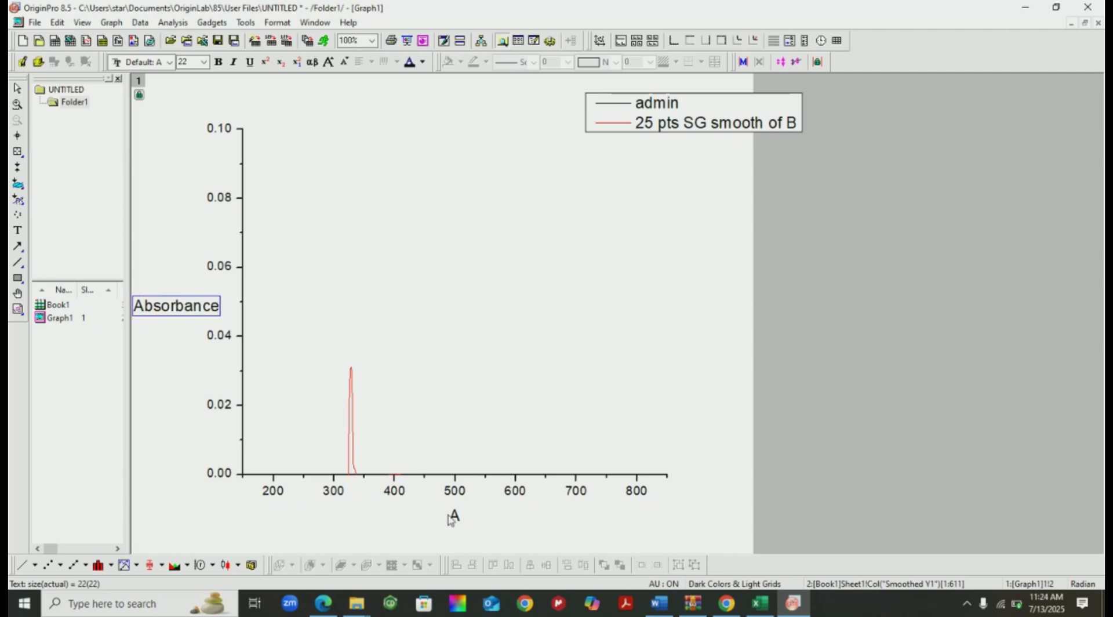
Step: Replace the X axis title with "Wave-length"
click(455, 518)
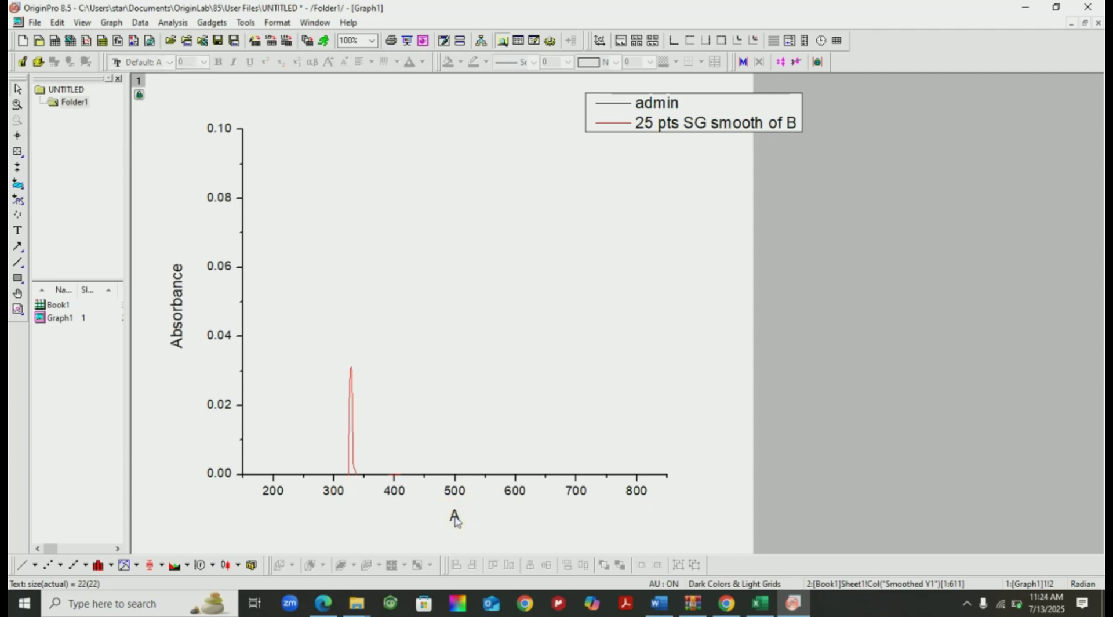
click(455, 517)
click(455, 517)
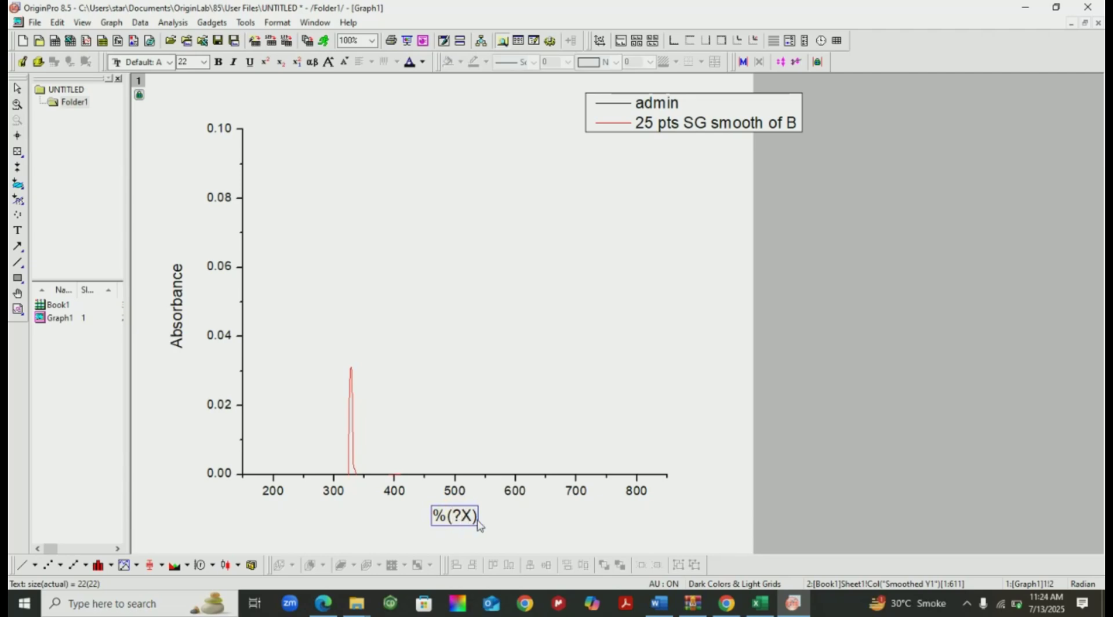
click(476, 521)
key(BackSpace)
key(BackSpace)
key(BackSpace)
key(BackSpace)
key(BackSpace)
text(W)
key(BackSpace)
text(W)
key(BackSpace)
text(W)
key(BackSpace)
text(Wave-numbe)
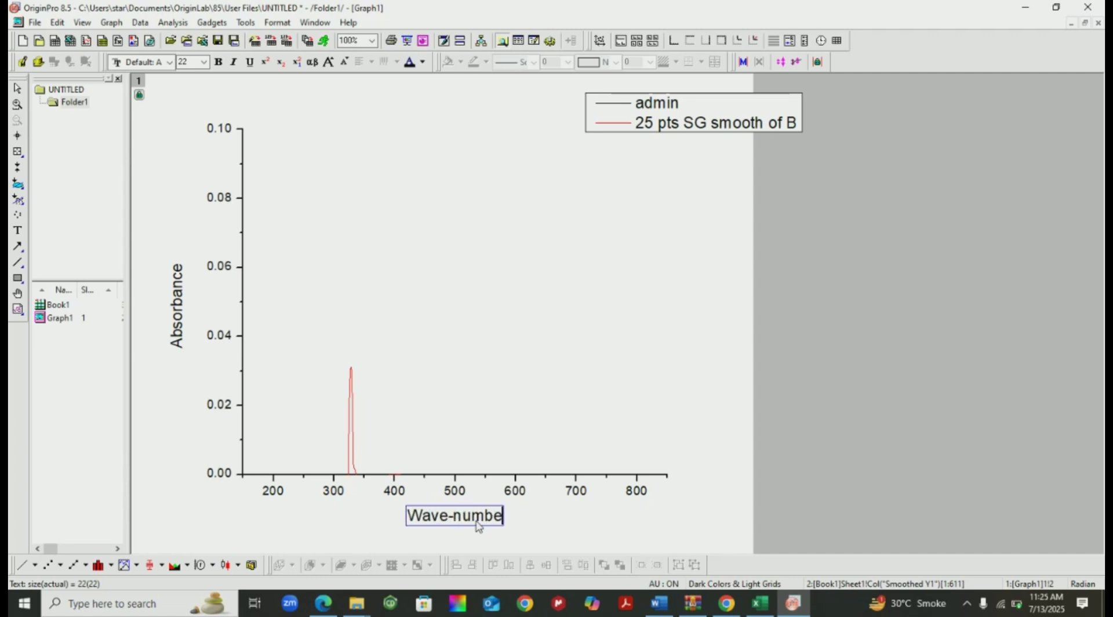
text(r)
key(BackSpace)
key(BackSpace)
key(BackSpace)
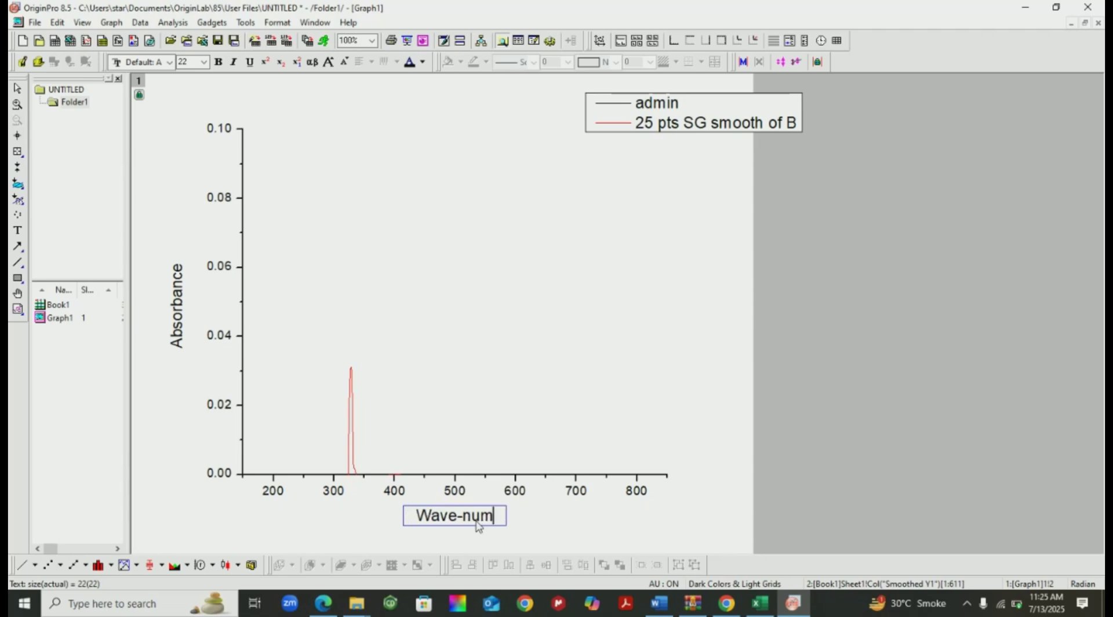
key(BackSpace)
key(BackSpace)
key(BackSpace)
text(length)
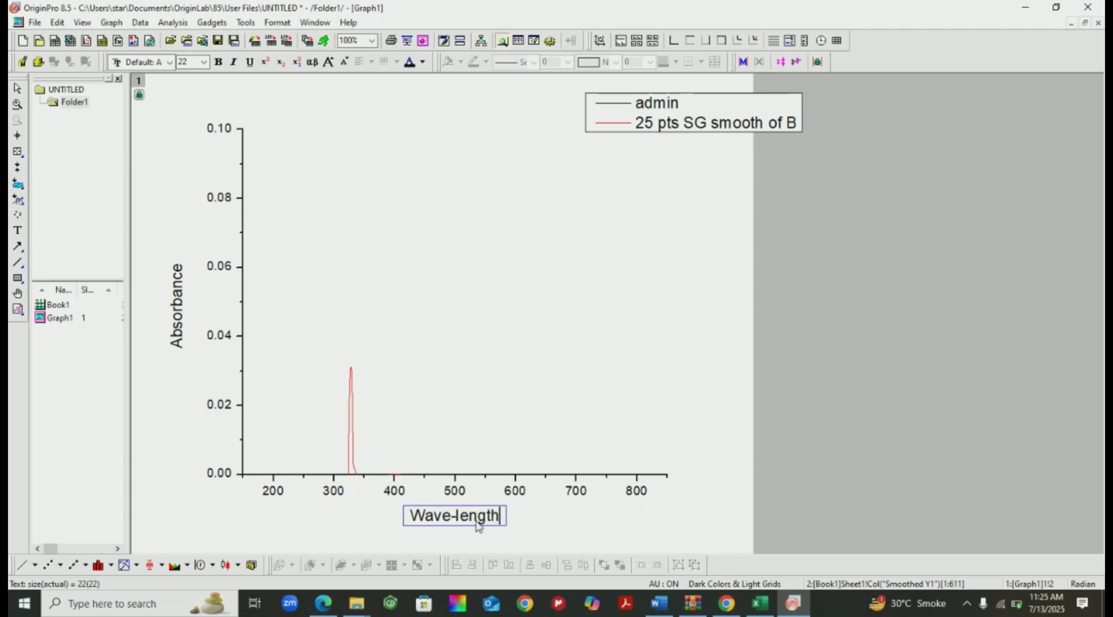
click(565, 531)
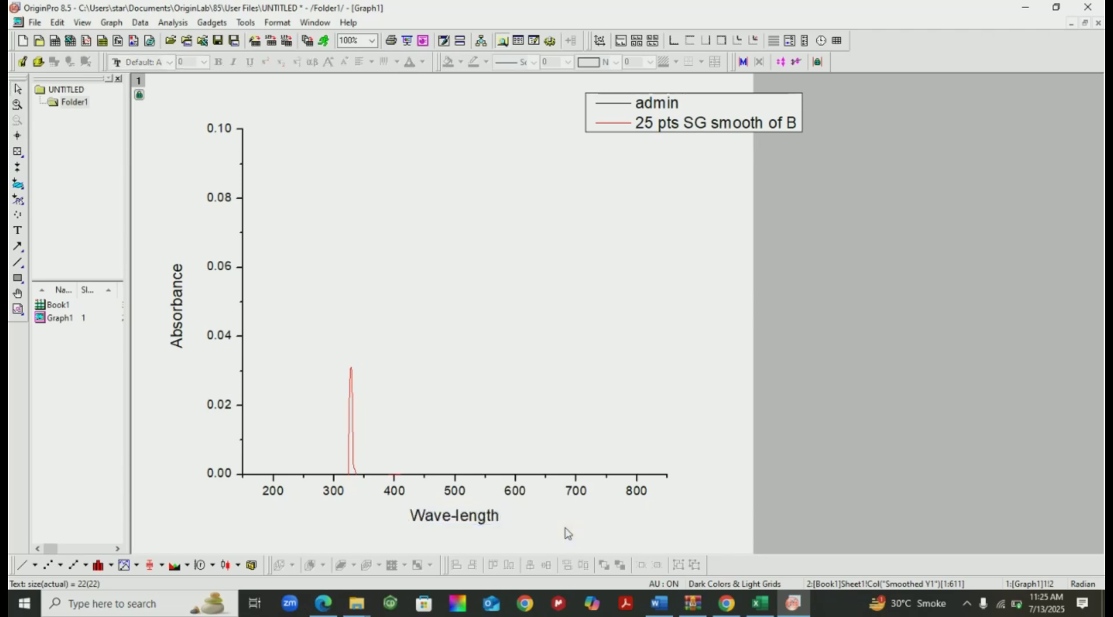
Step: Set the upper limit of the Absorbance axis scale to 0.05
double_click(226, 340)
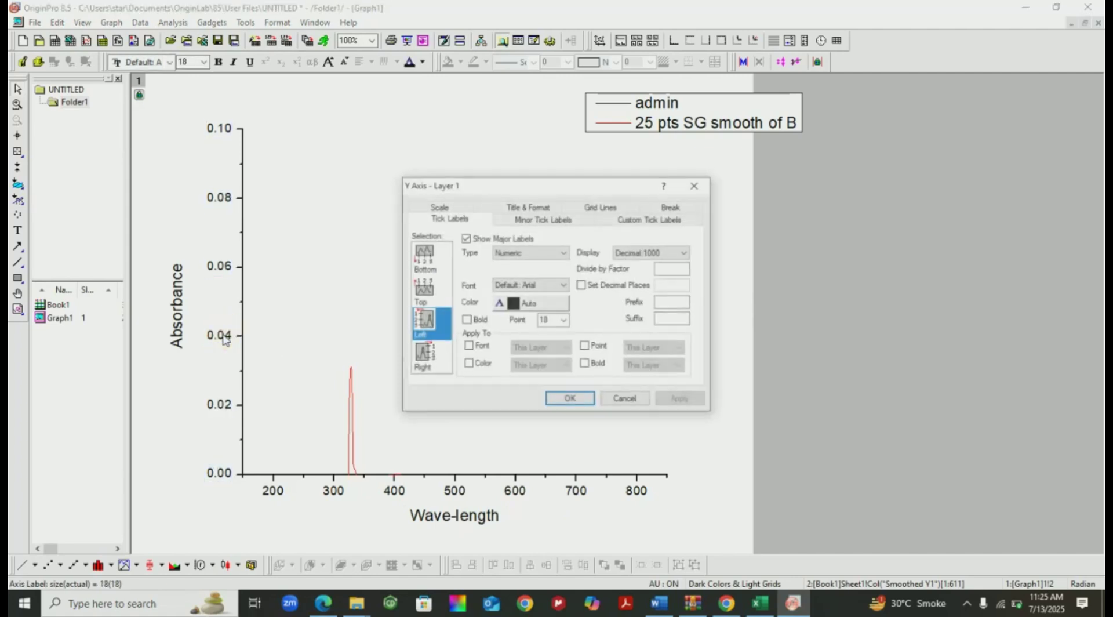
click(439, 206)
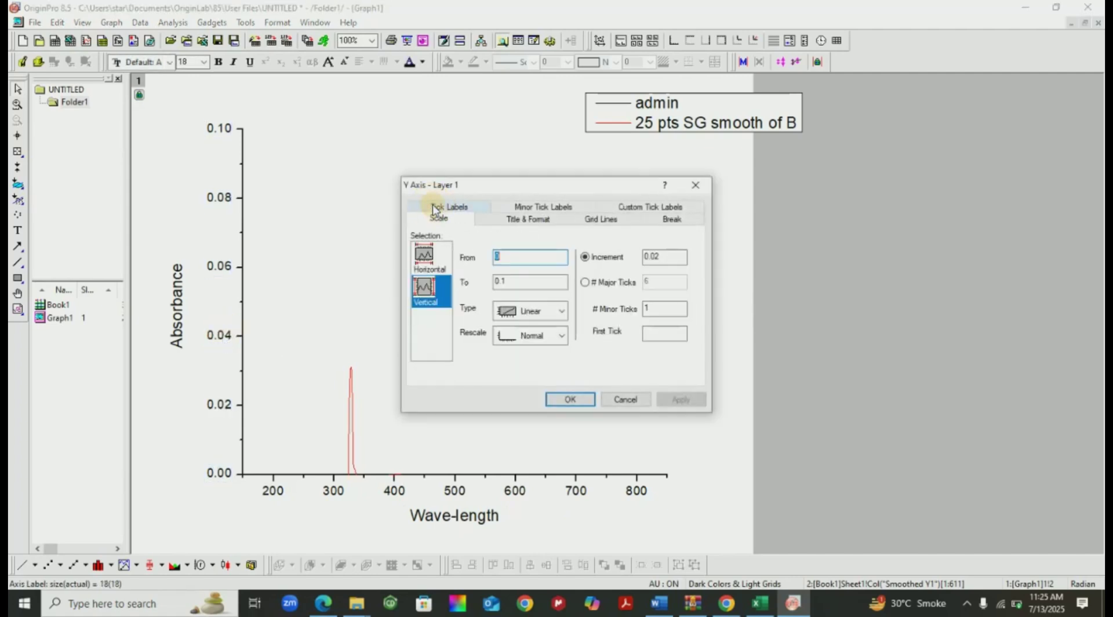
click(510, 281)
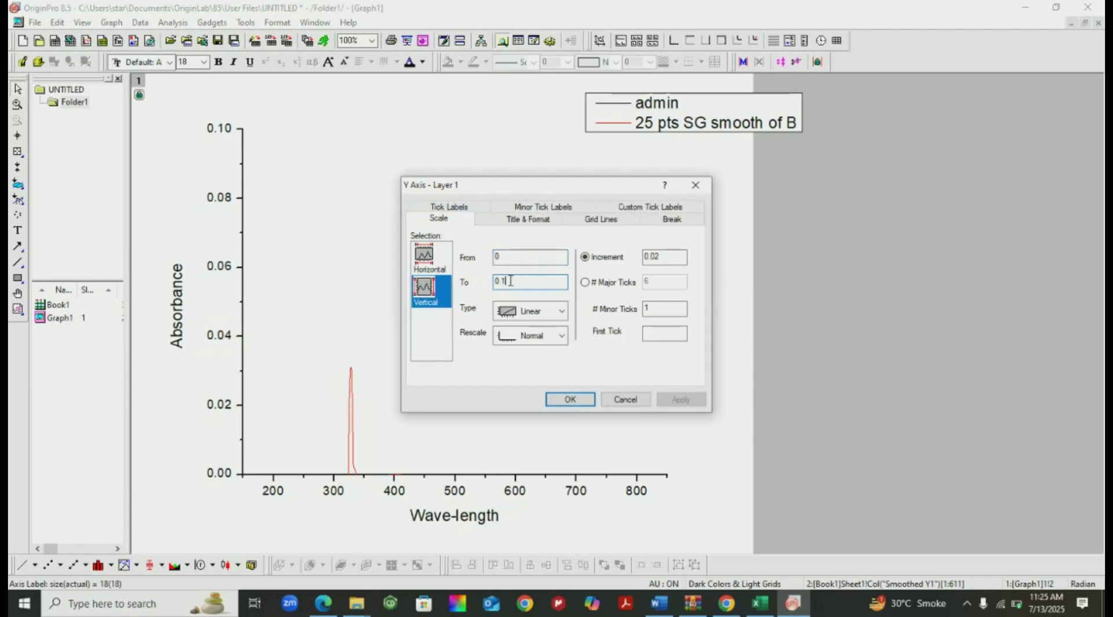
key(BackSpace)
key(BackSpace)
text(.05)
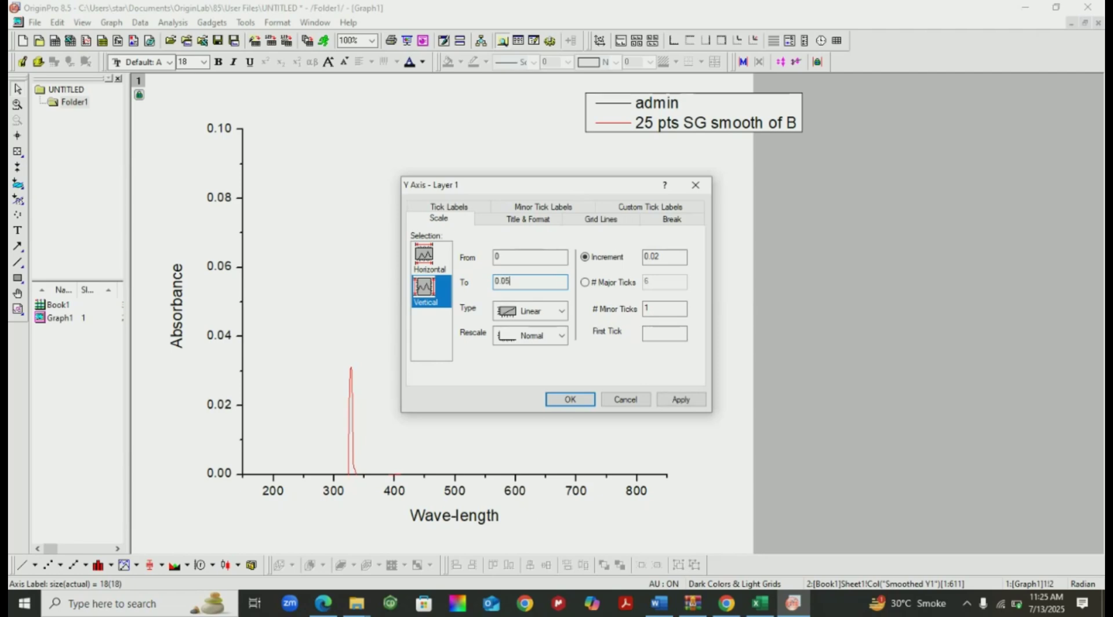
click(570, 399)
drag(566, 402, 465, 483)
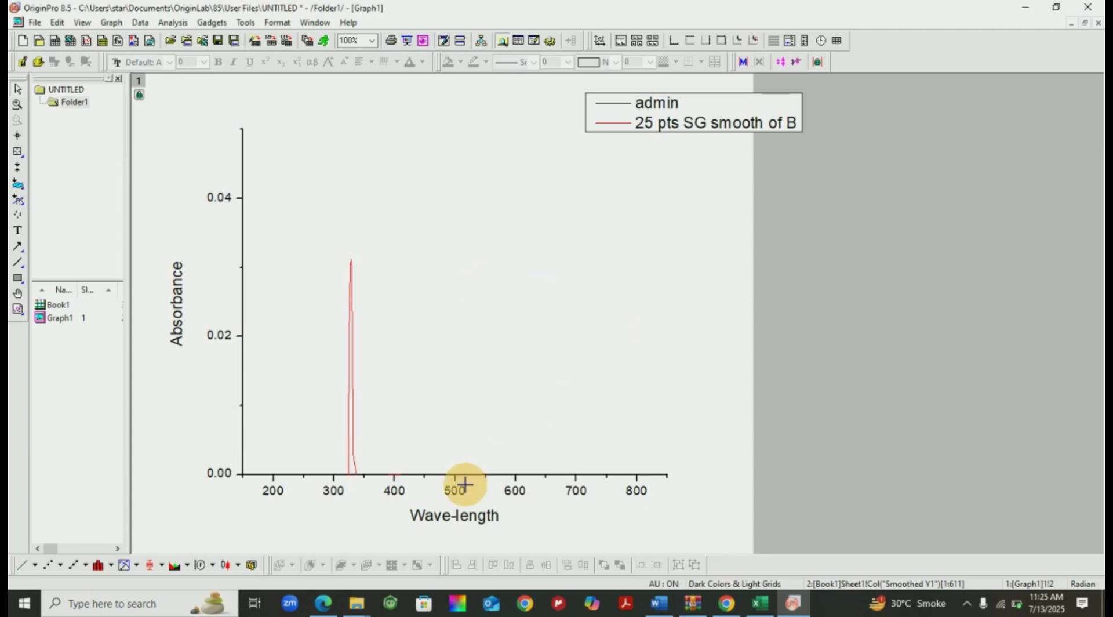
Step: Set the Wave-length axis scale to run from 280 to 400
double_click(460, 494)
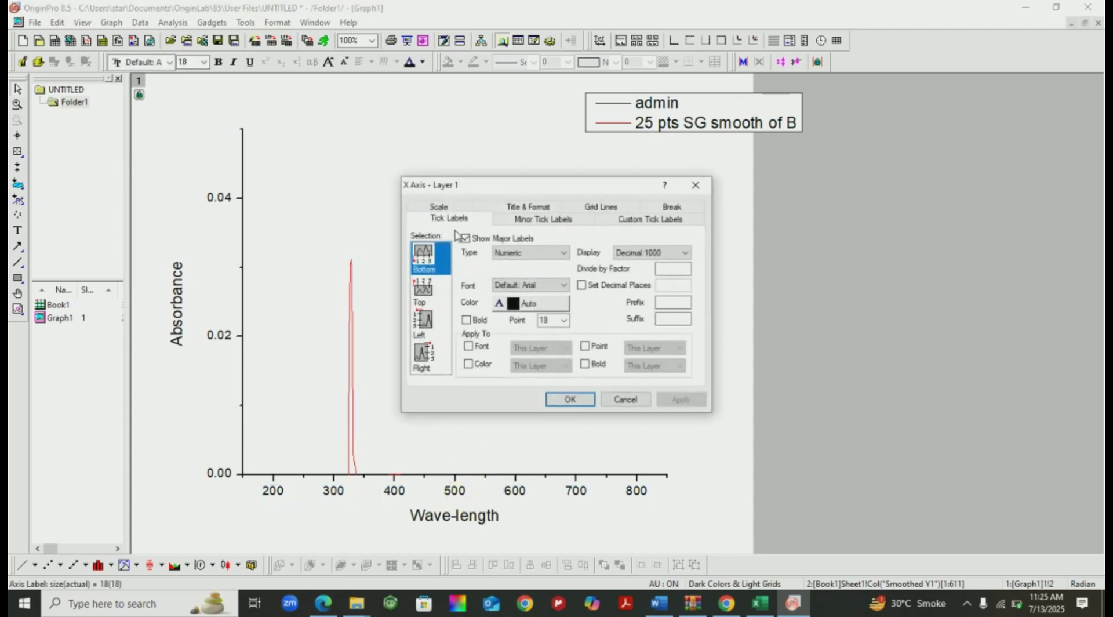
click(438, 206)
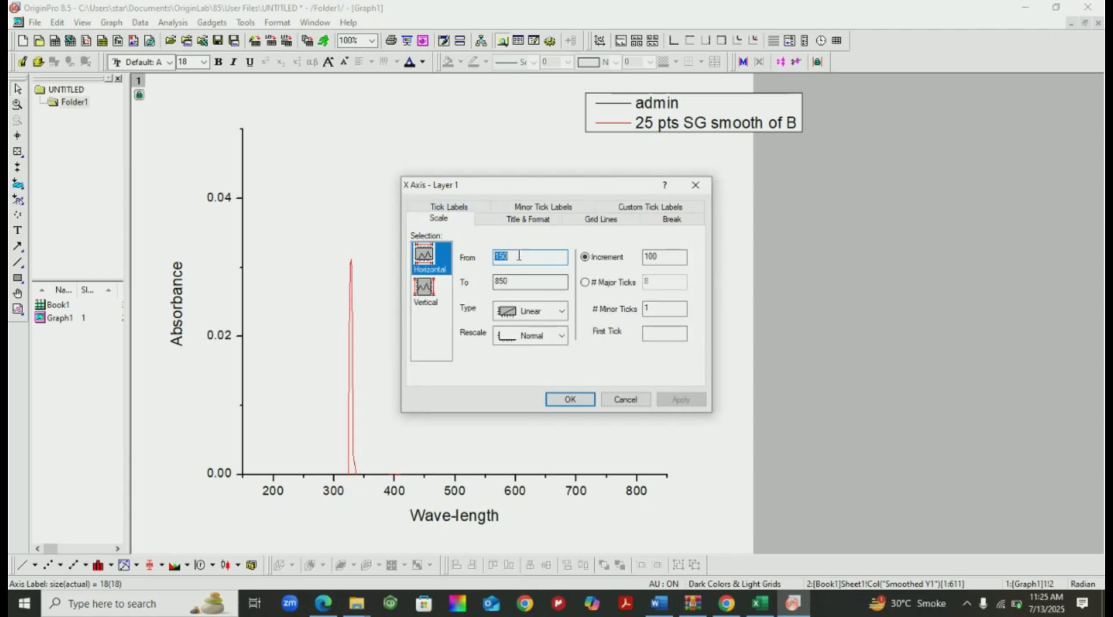
click(513, 258)
key(BackSpace)
key(BackSpace)
text(3)
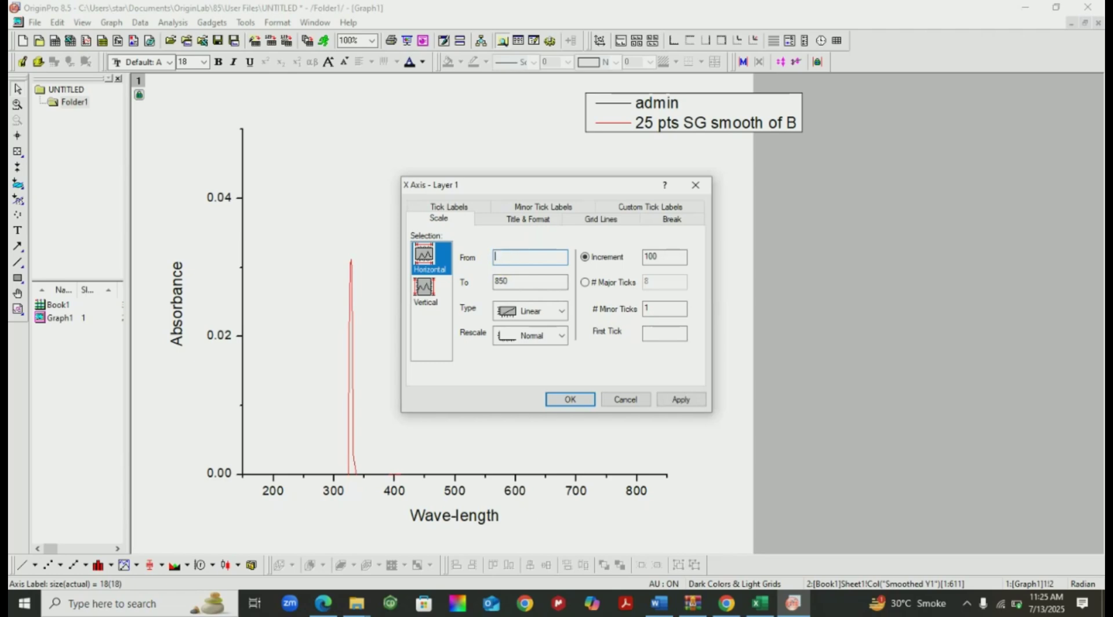
text(280)
click(509, 280)
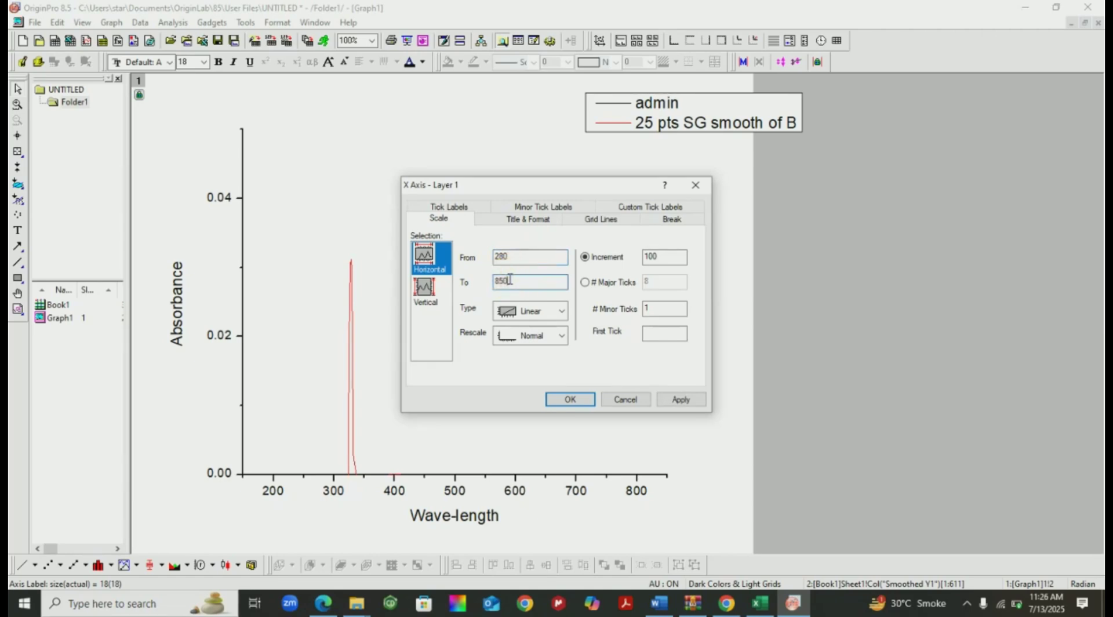
key(BackSpace)
key(BackSpace)
key(BackSpace)
text(400)
click(572, 400)
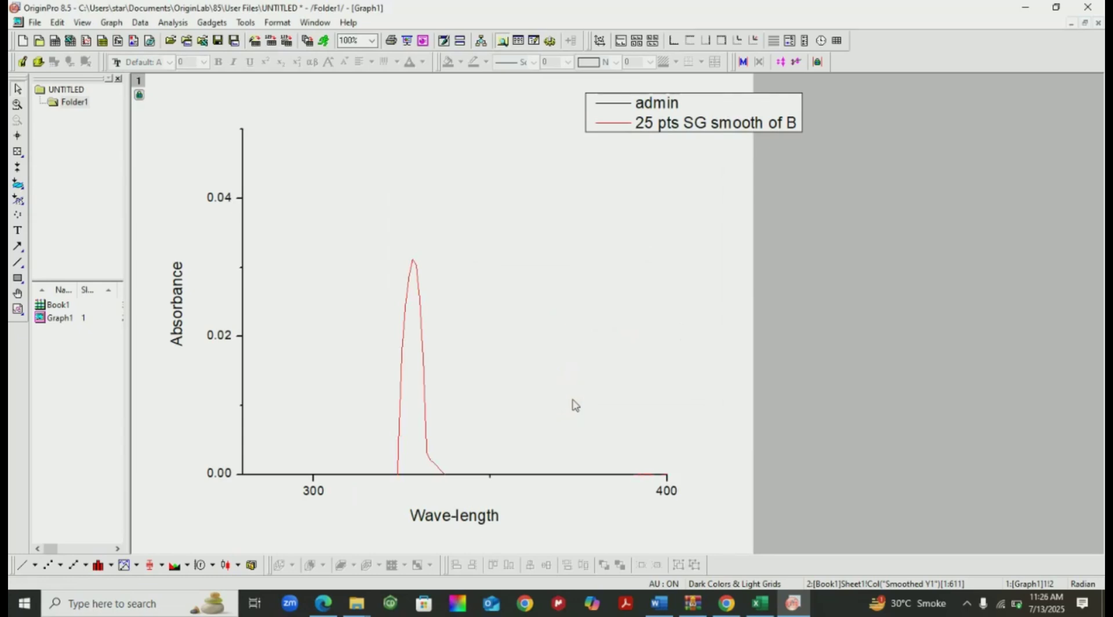
Step: Narrow the Wave-length axis scale to the range from 310 to 350
double_click(313, 492)
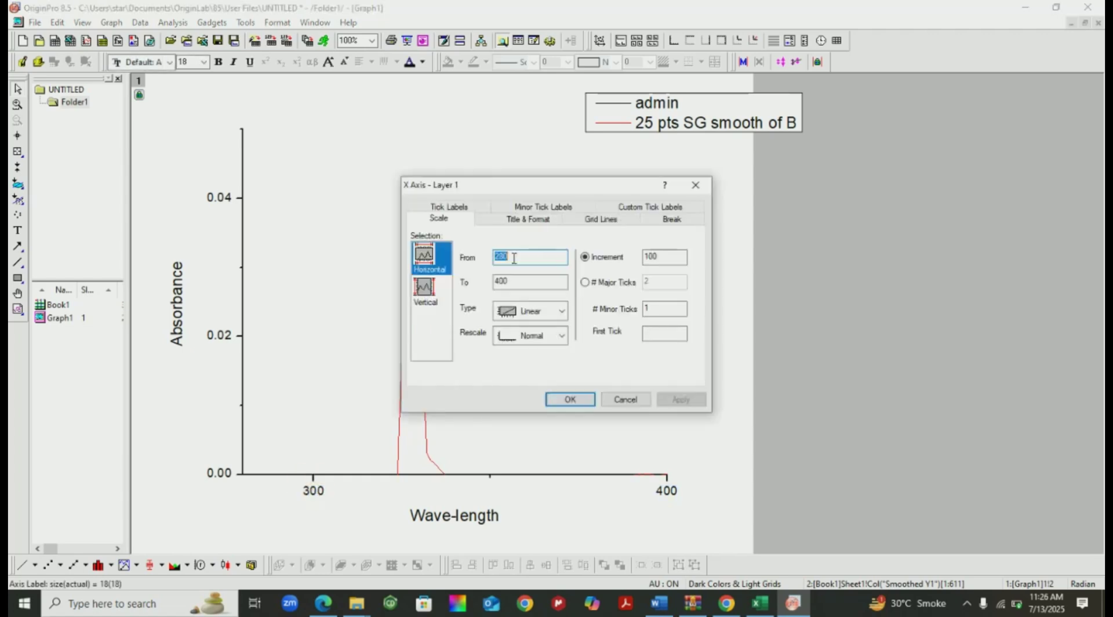
click(513, 258)
key(BackSpace)
key(BackSpace)
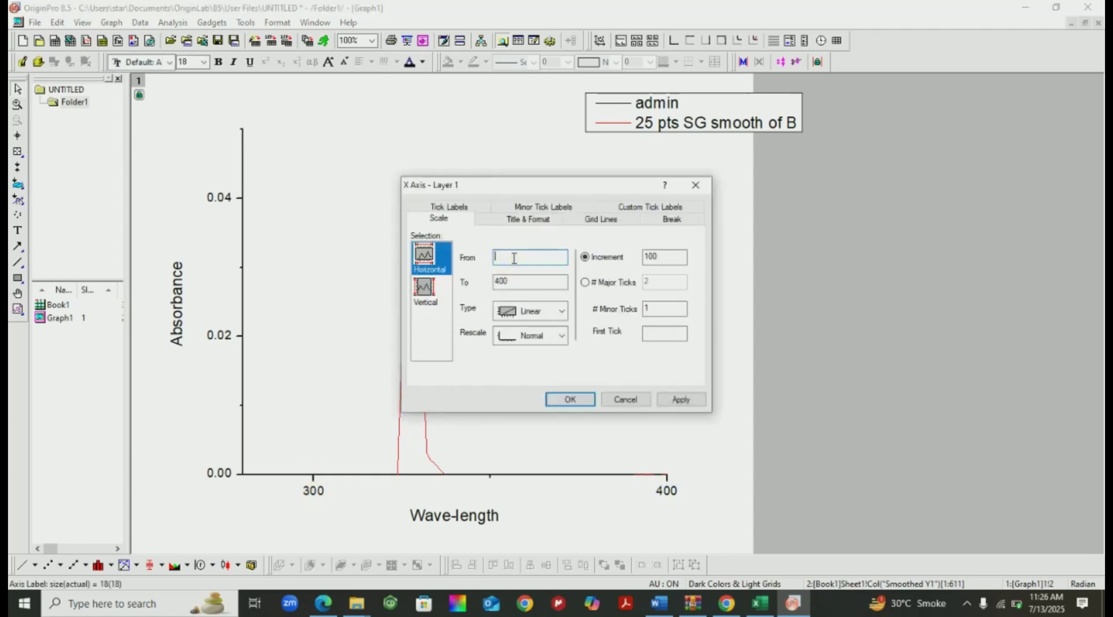
text(310)
click(508, 282)
text(3)
key(BackSpace)
text(50)
click(570, 400)
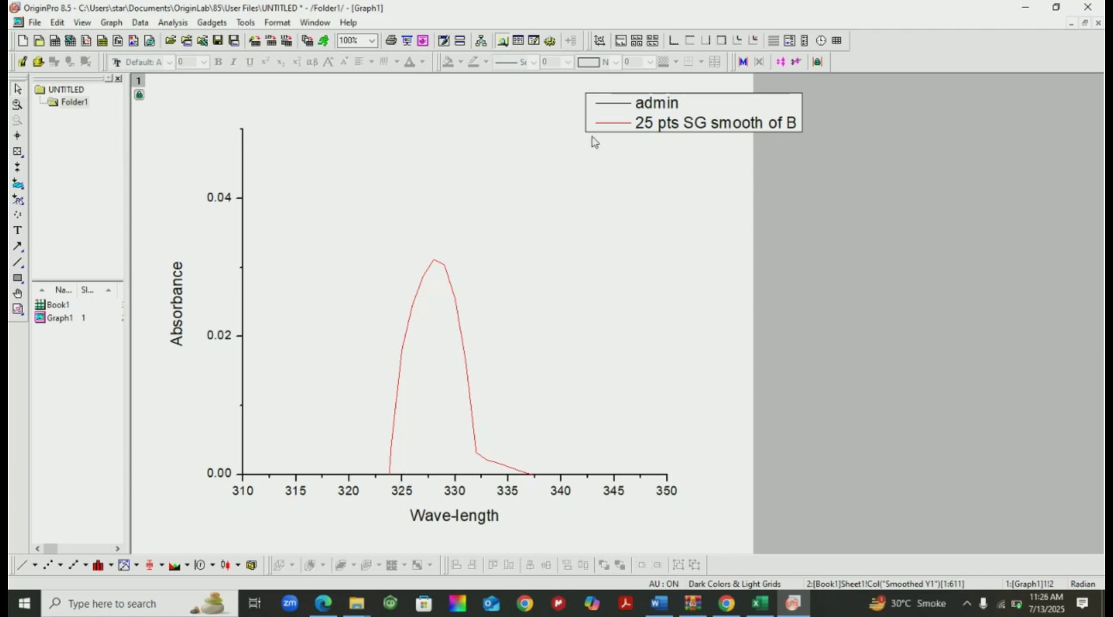
Step: Delete the legend entries from the graph
double_click(687, 115)
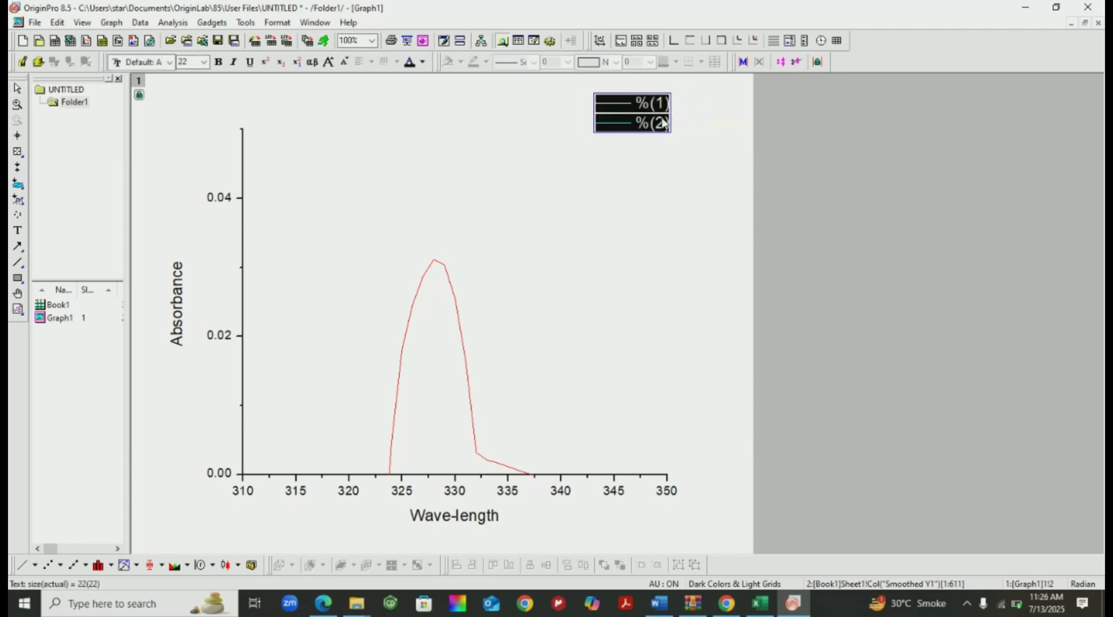
key(Delete)
click(652, 184)
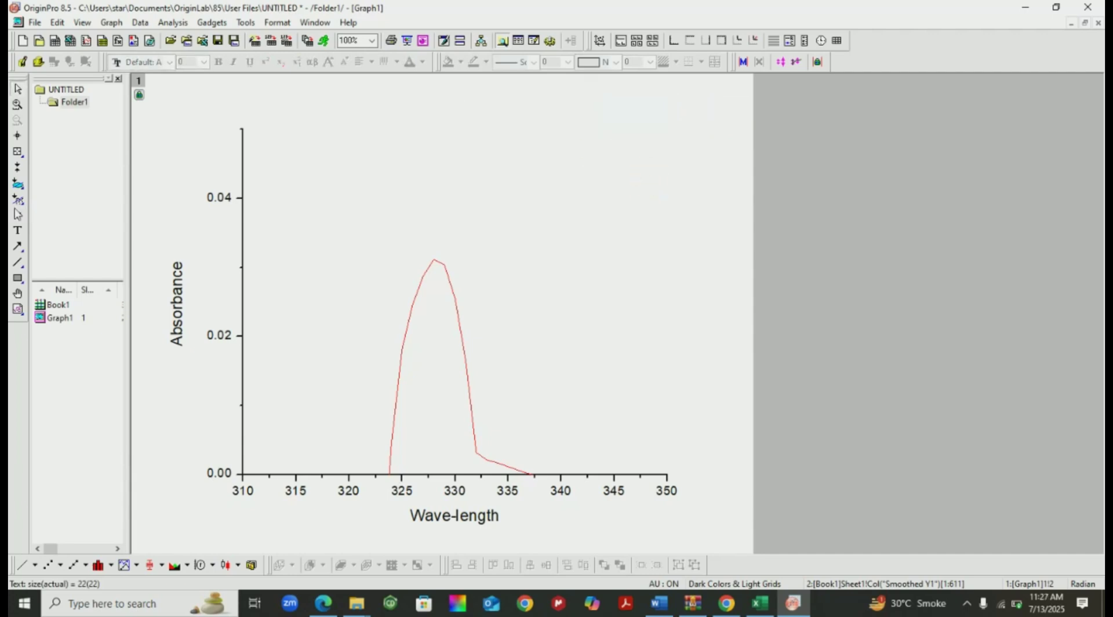
click(29, 227)
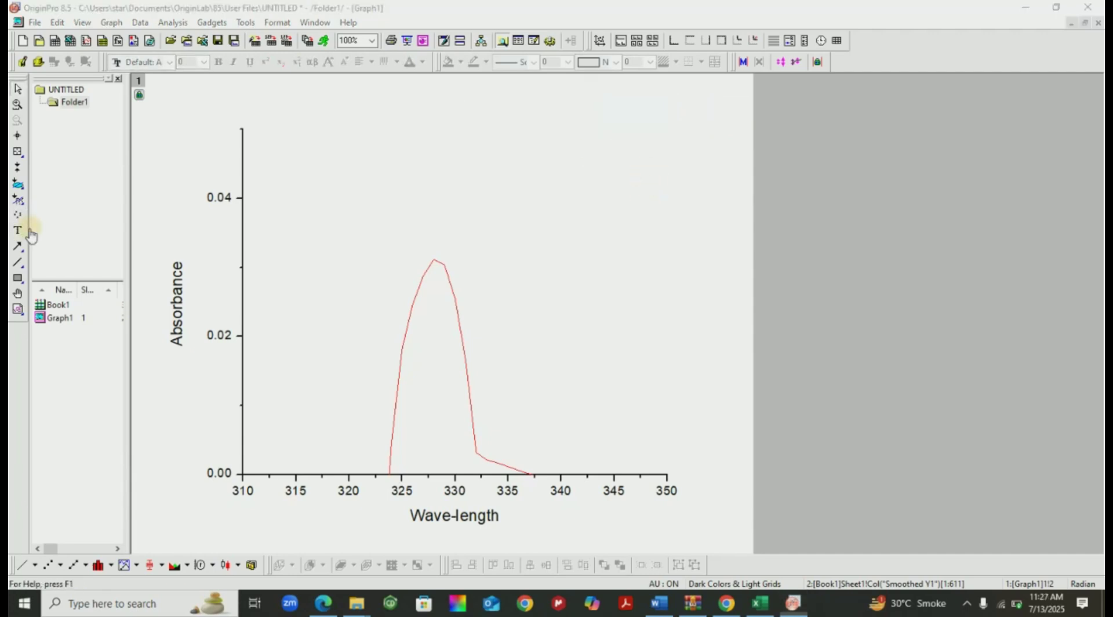
click(46, 232)
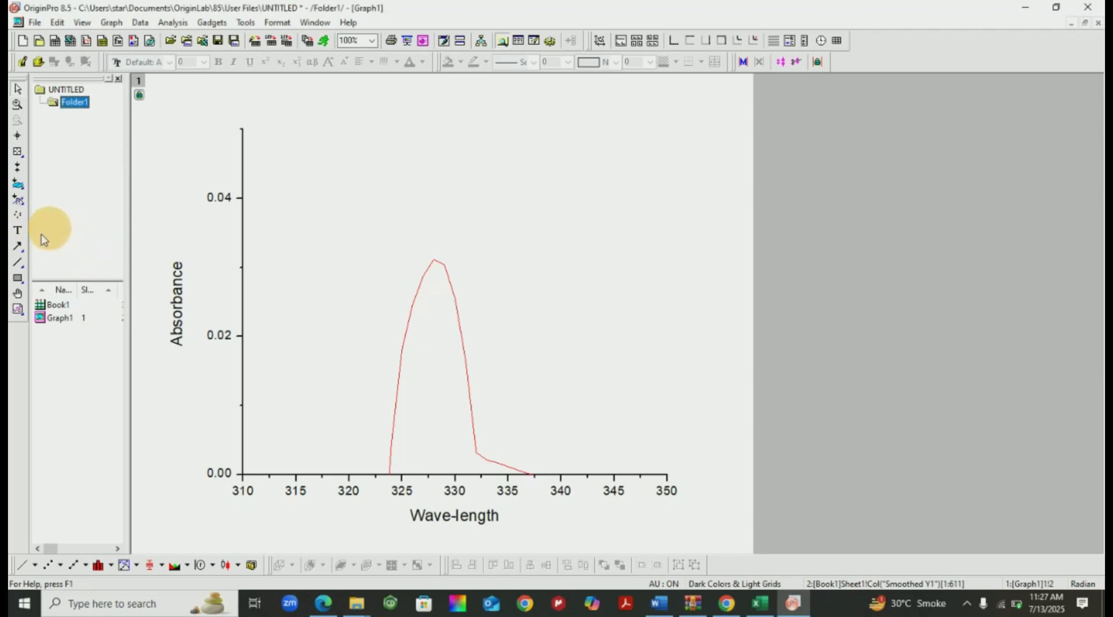
click(18, 217)
click(18, 217)
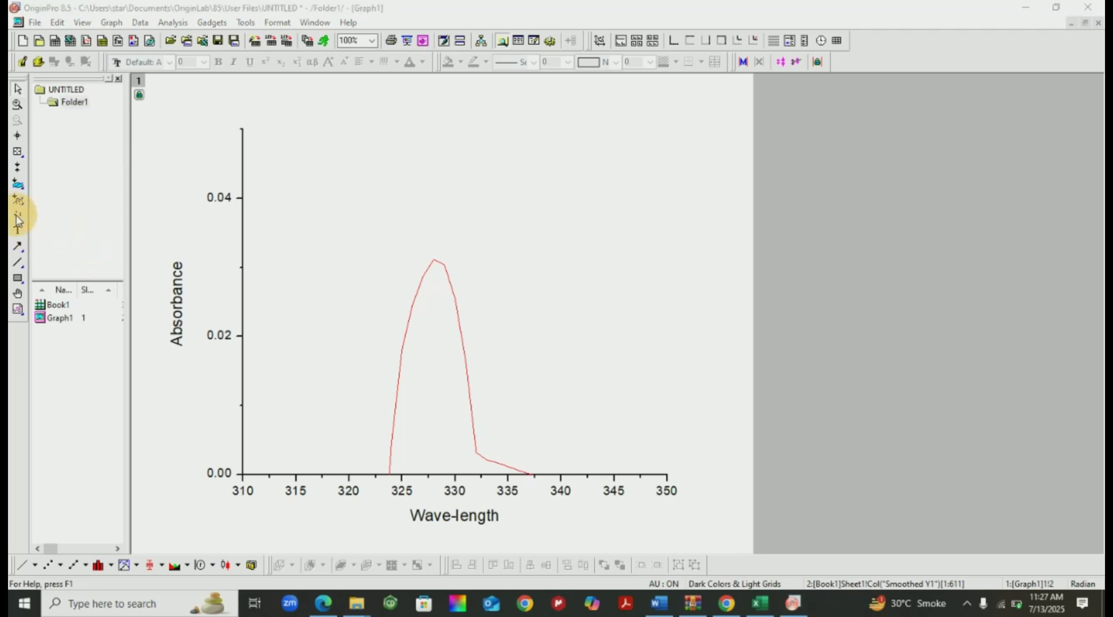
click(434, 262)
click(436, 264)
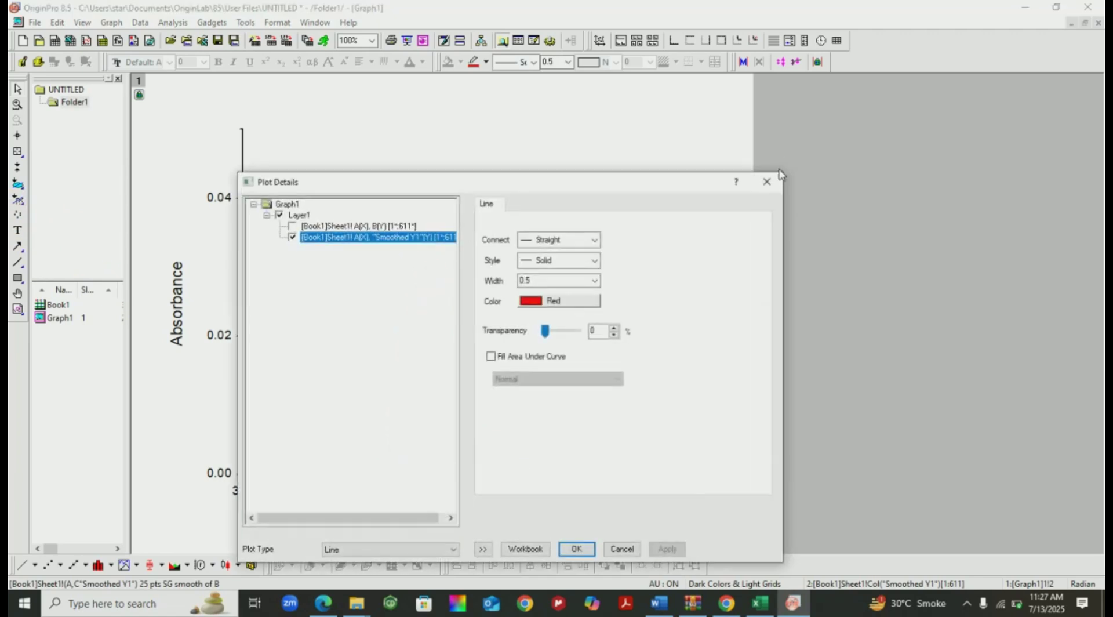
click(769, 182)
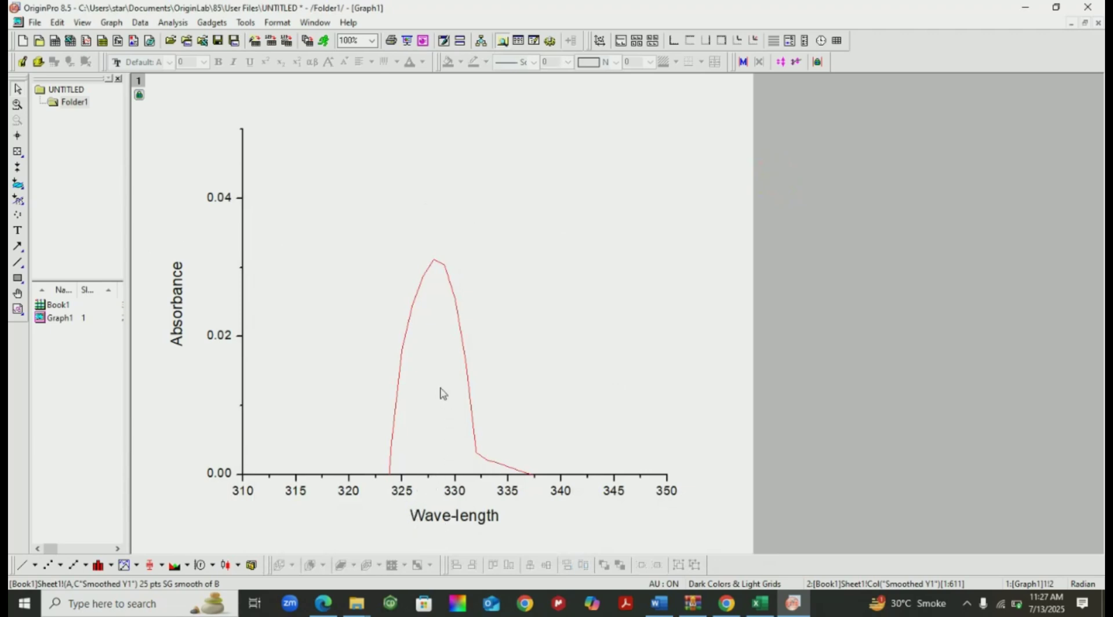
click(18, 232)
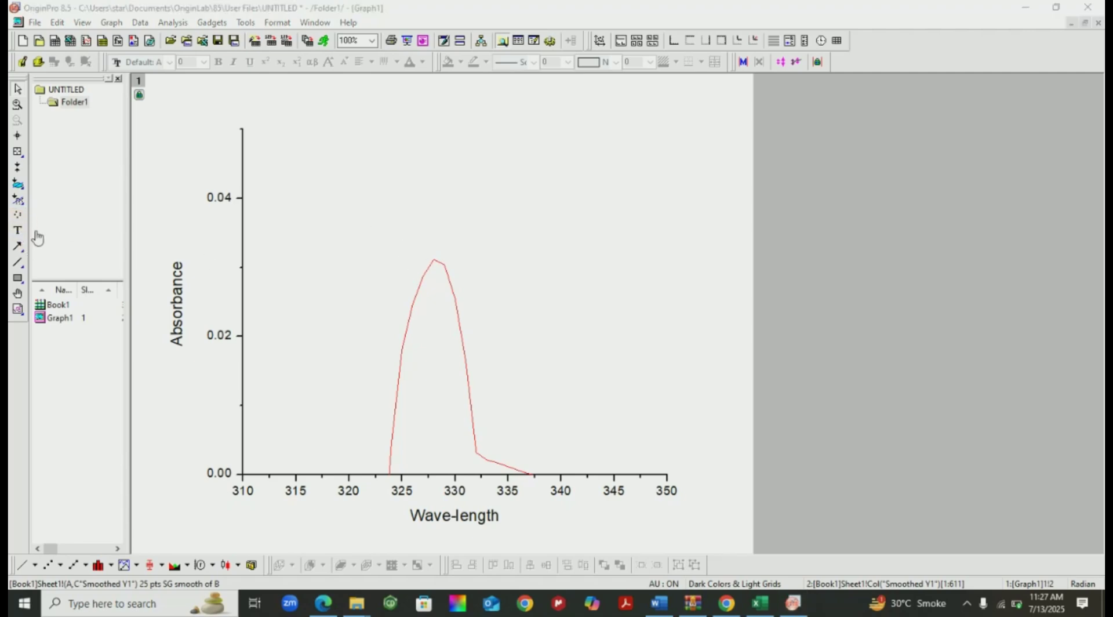
mouse_move(73, 312)
mouse_down()
mouse_move(92, 330)
mouse_move(85, 363)
mouse_up()
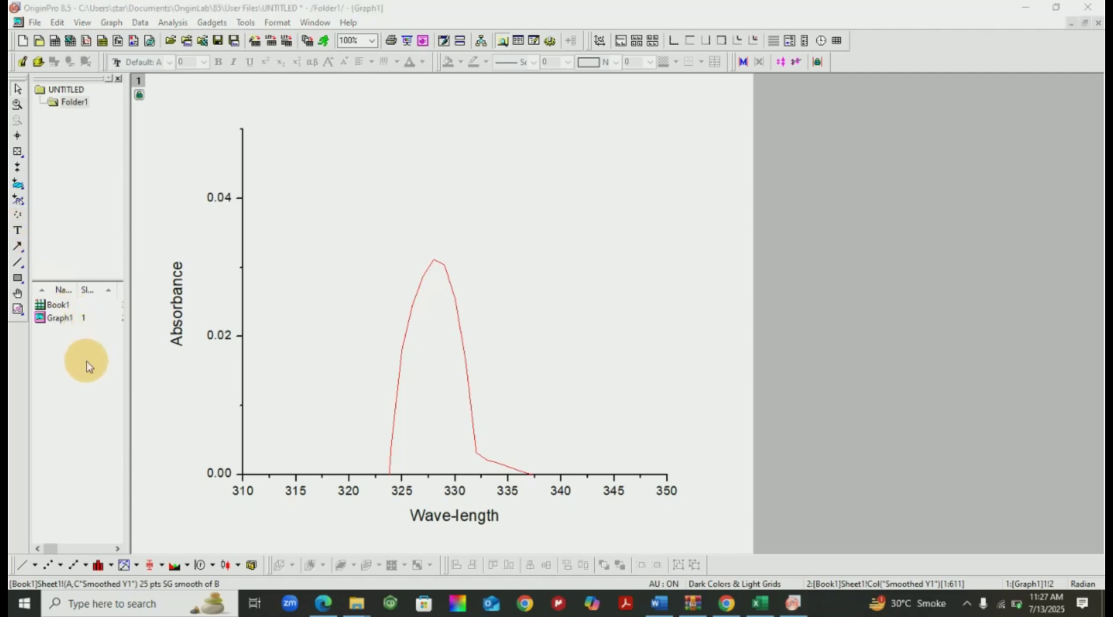
click(56, 383)
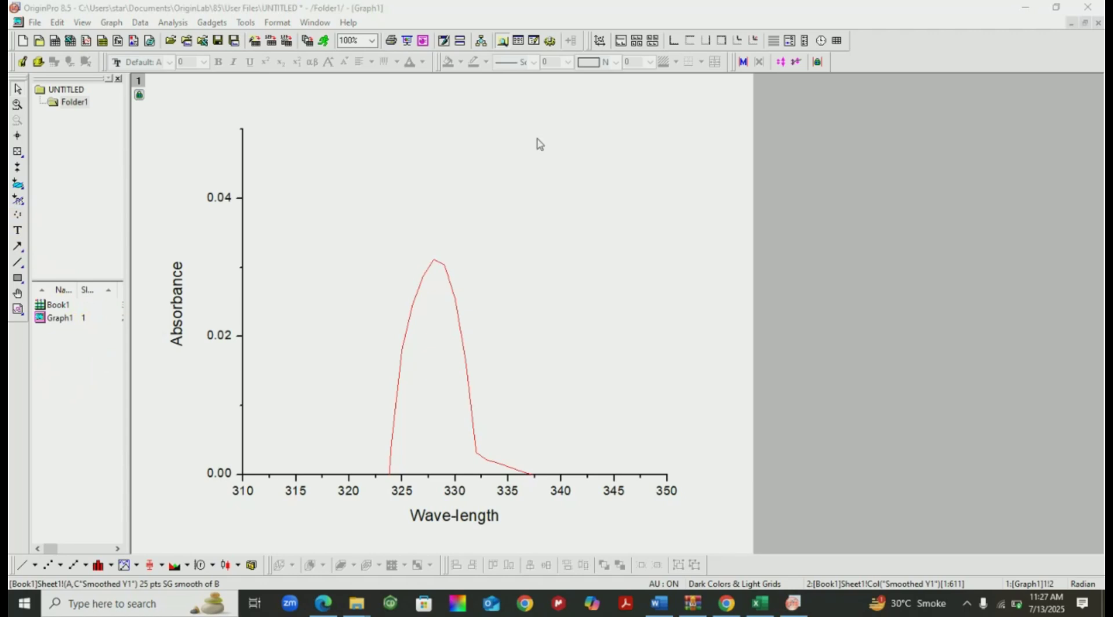
Step: Export the absorbance graph to a PowerPoint slide as an embedded object and switch to the new presentation in PowerPoint
click(423, 42)
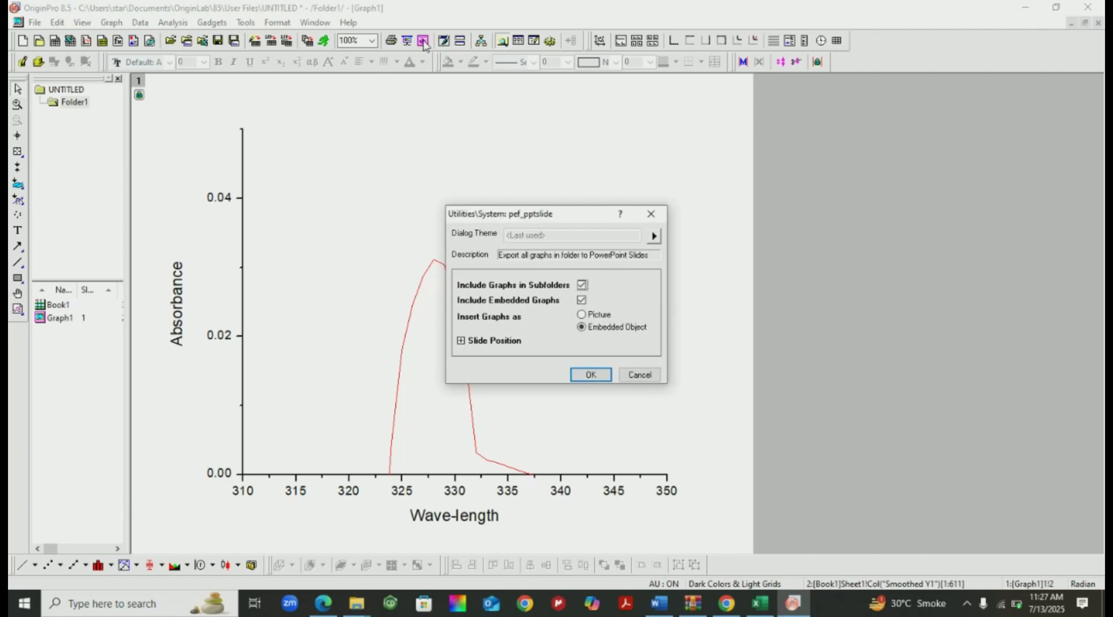
click(591, 375)
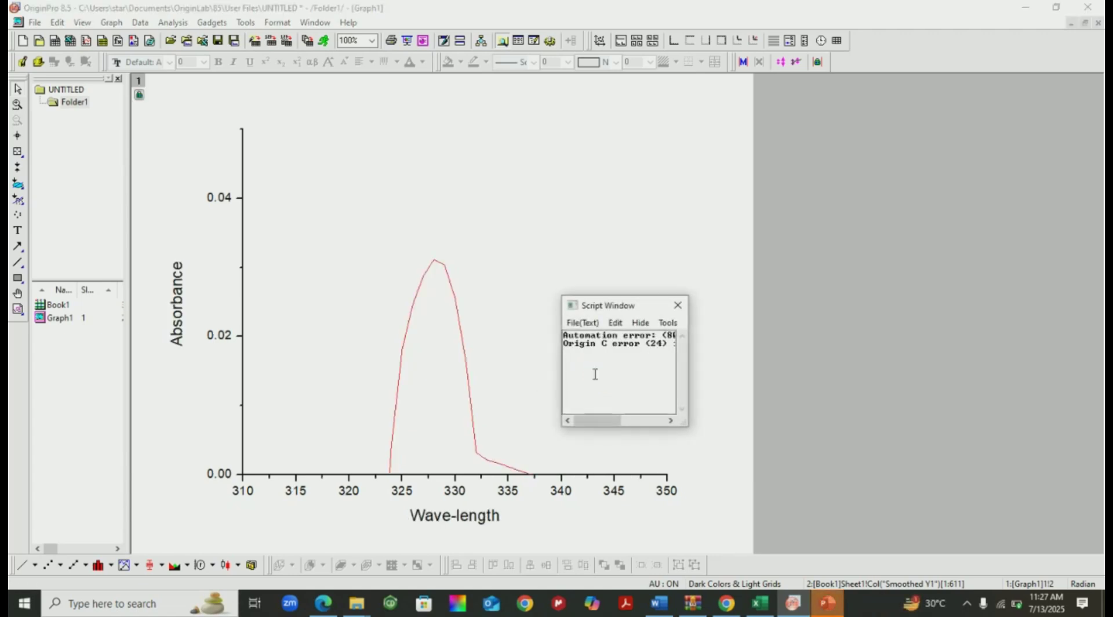
click(828, 604)
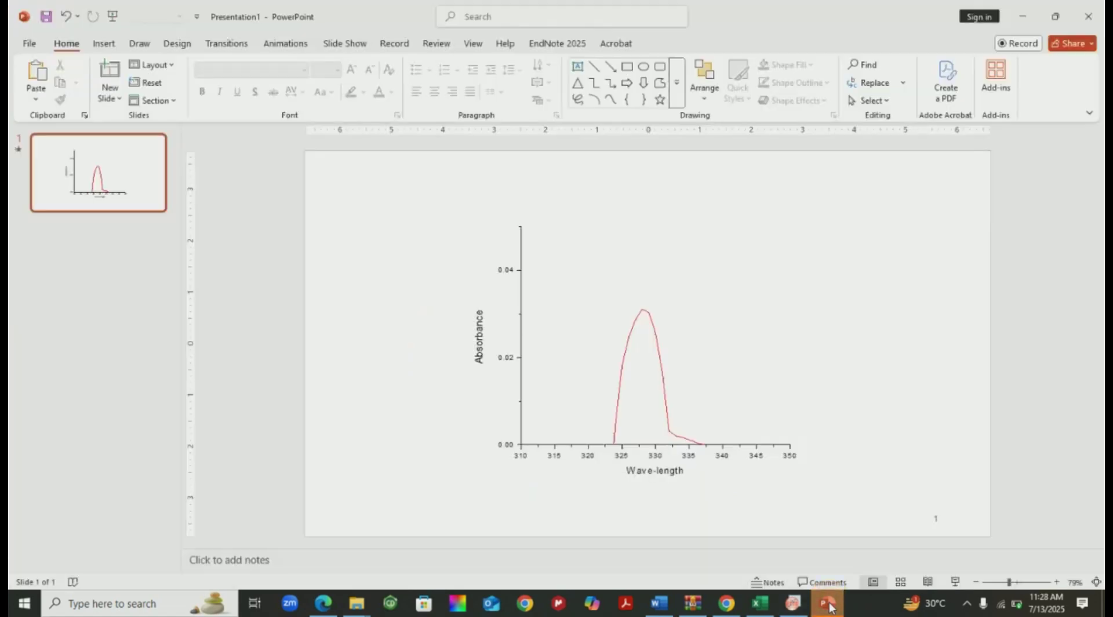
click(713, 302)
click(924, 391)
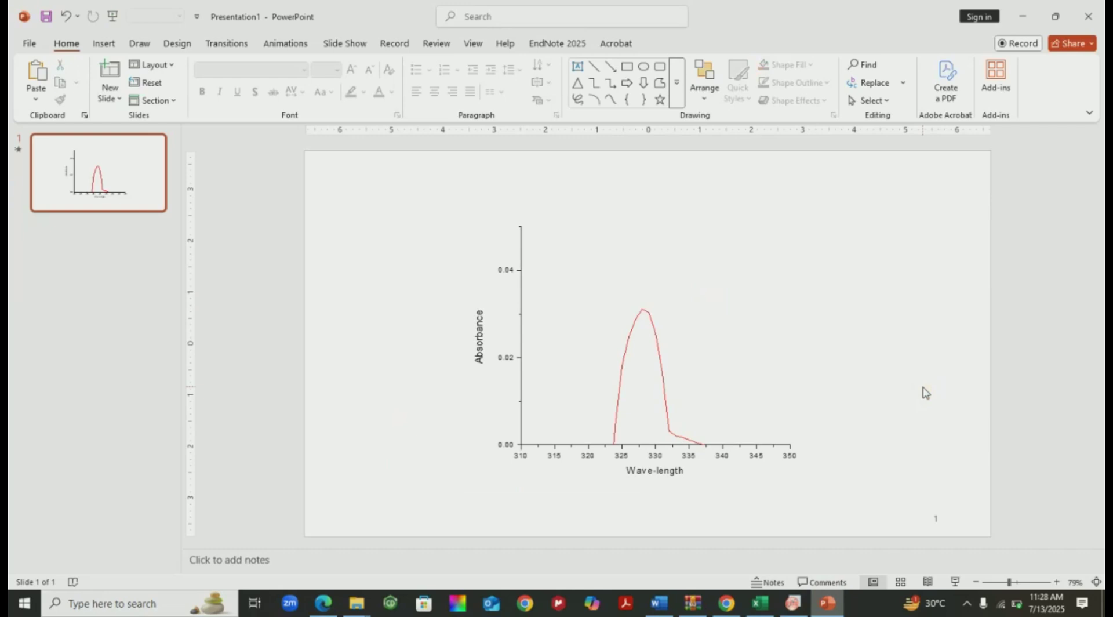
Step: Insert a text box at the tip of the absorbance peak and enter a label beginning with 32
click(104, 43)
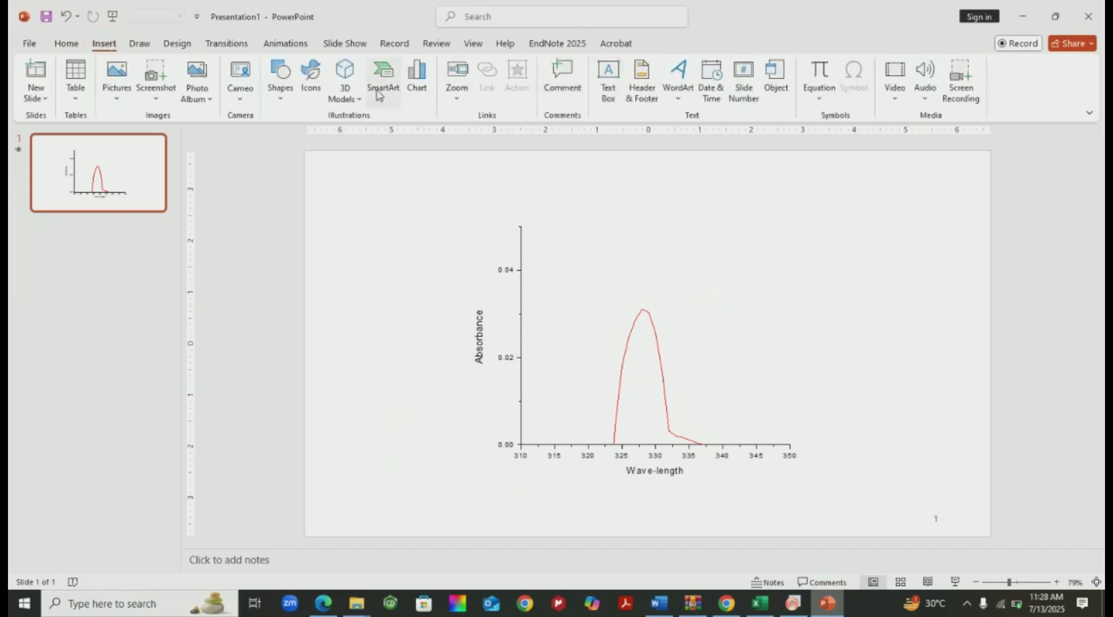
click(280, 87)
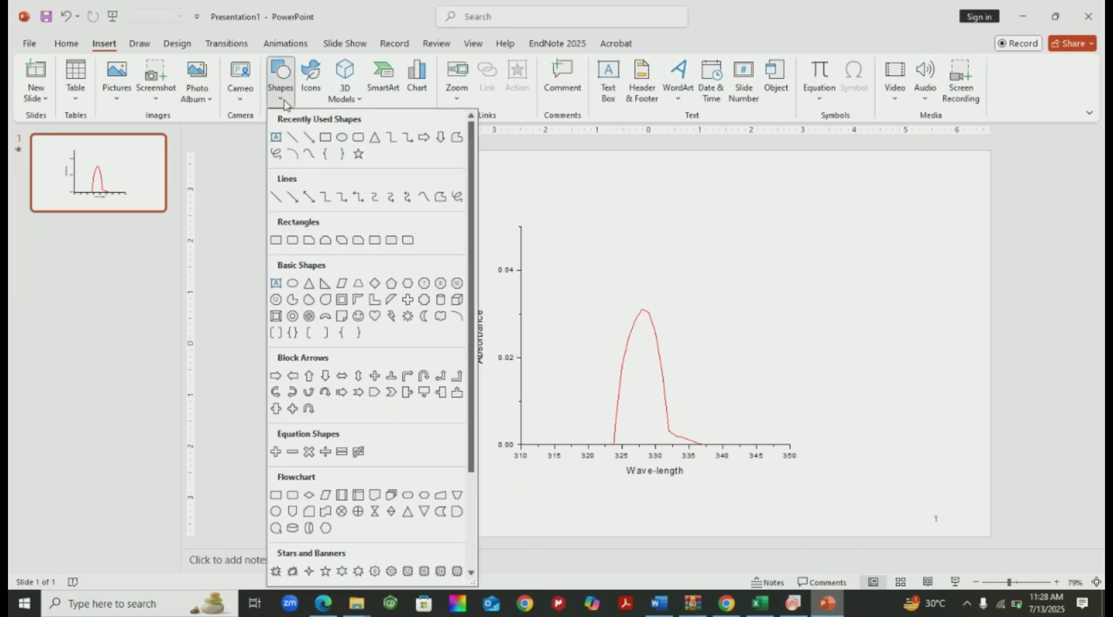
click(277, 139)
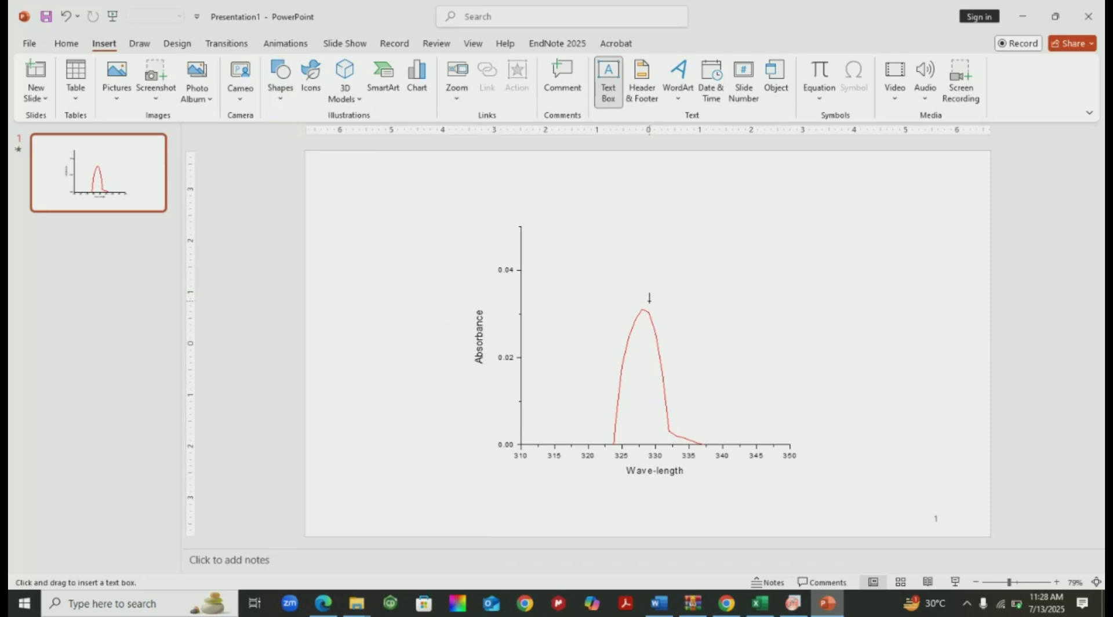
click(648, 301)
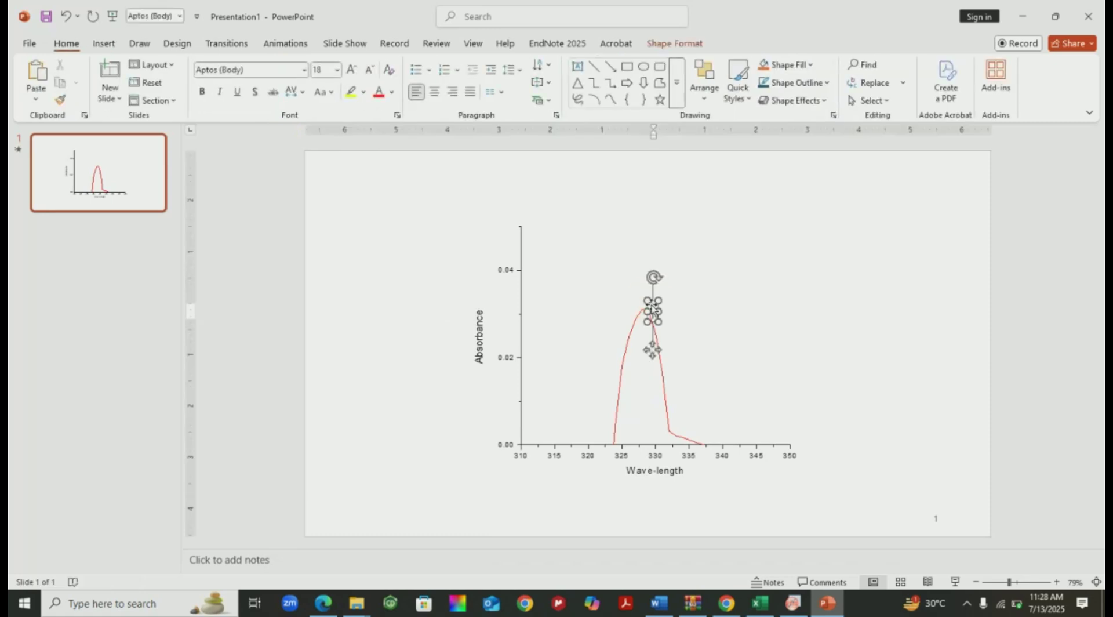
text(32)
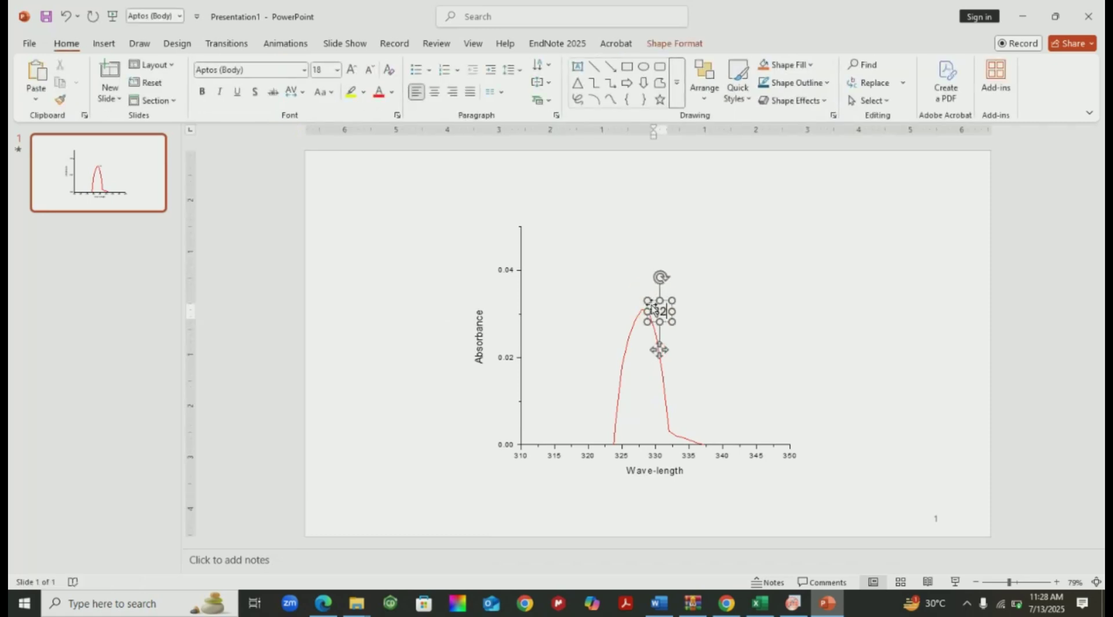